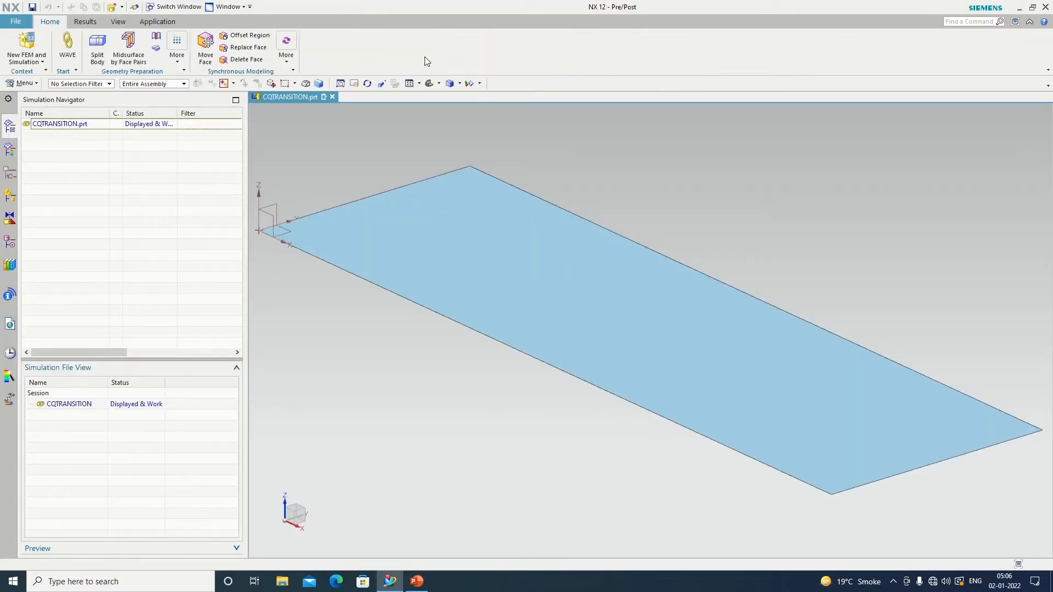
Create a new FEM and simulation with an idealized part, using the NX Nastran solver and Structural analysis type
left_click(39, 61)
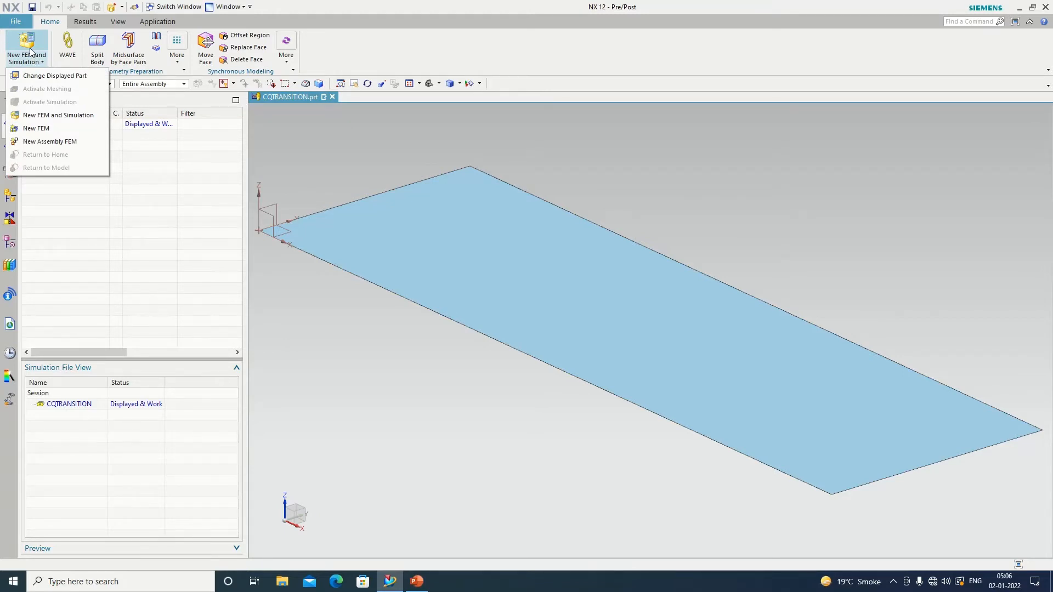
left_click(30, 52)
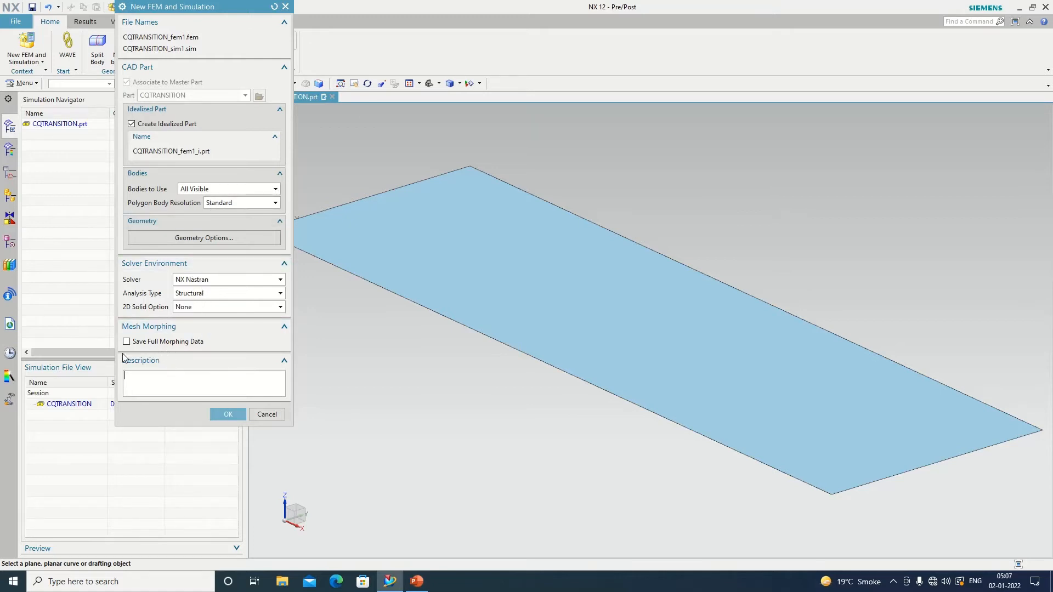
left_click(227, 415)
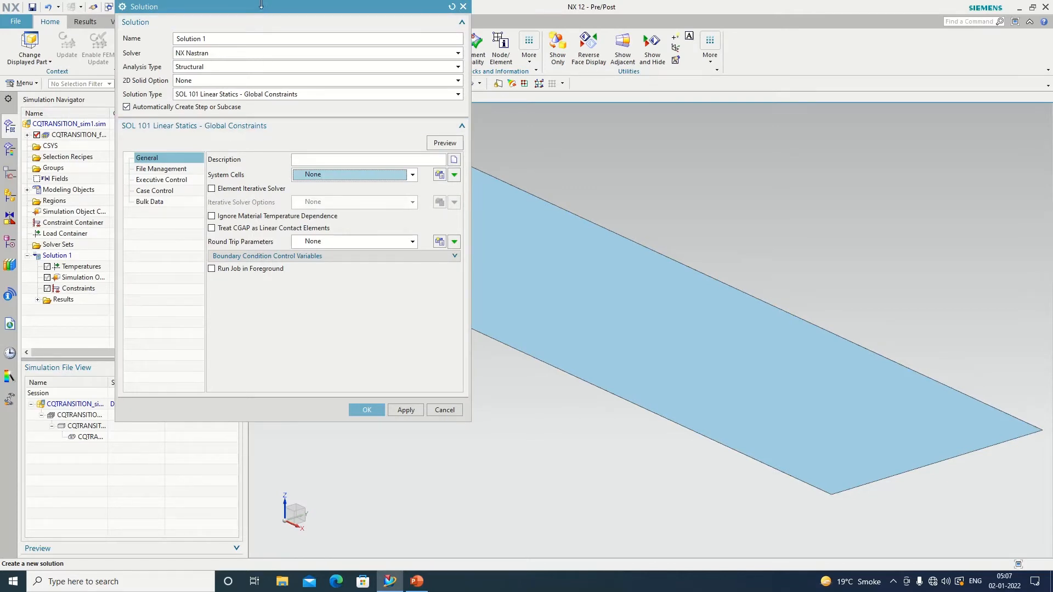
Create a structural NX Nastran solution of type SOL 101 Linear Statics - Global Constraints
left_click_drag(269, 17, 281, 61)
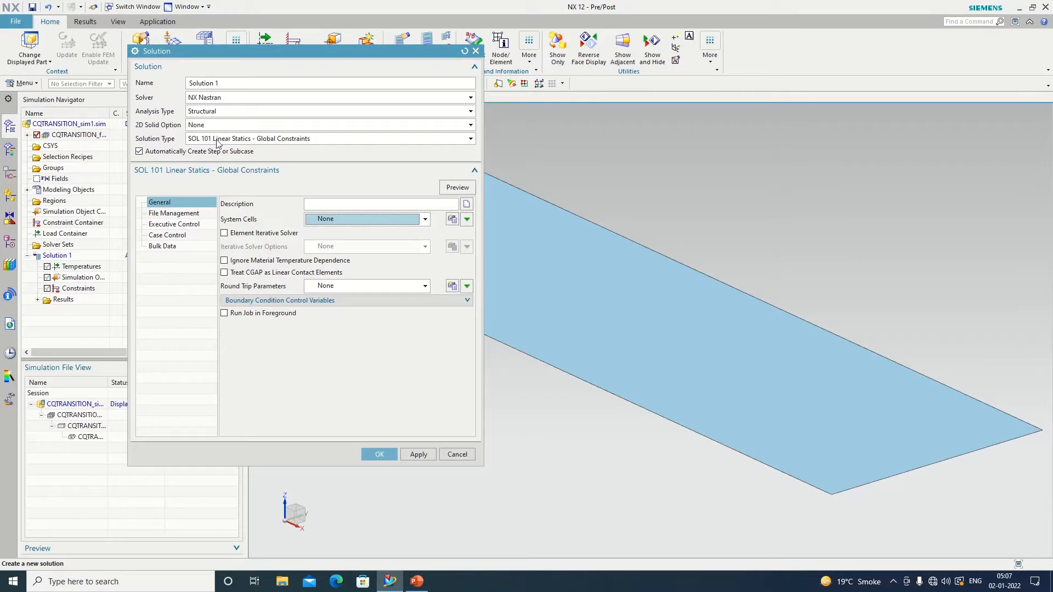
left_click(378, 455)
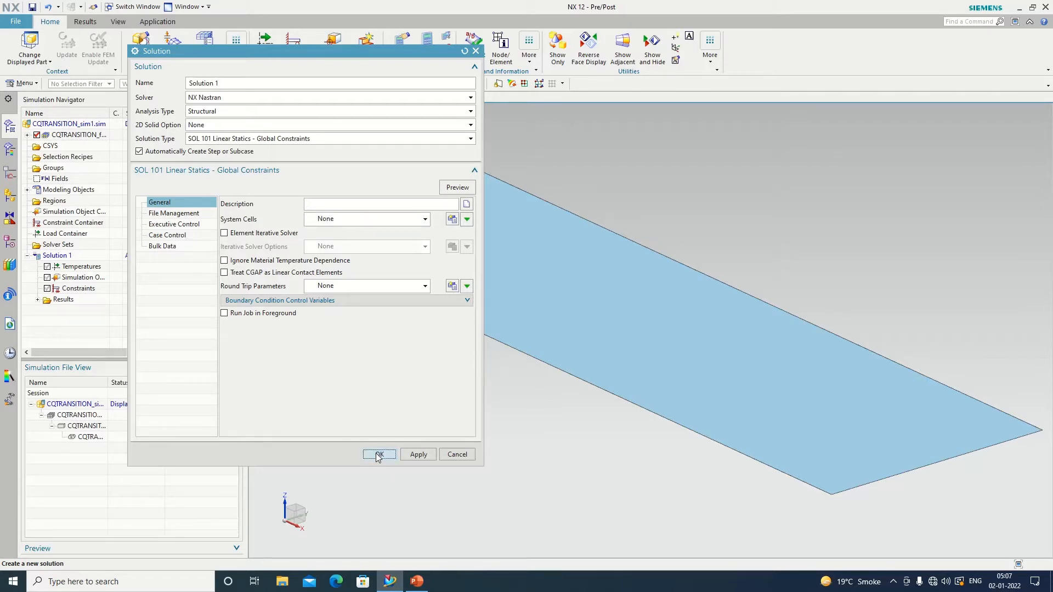
left_click(378, 455)
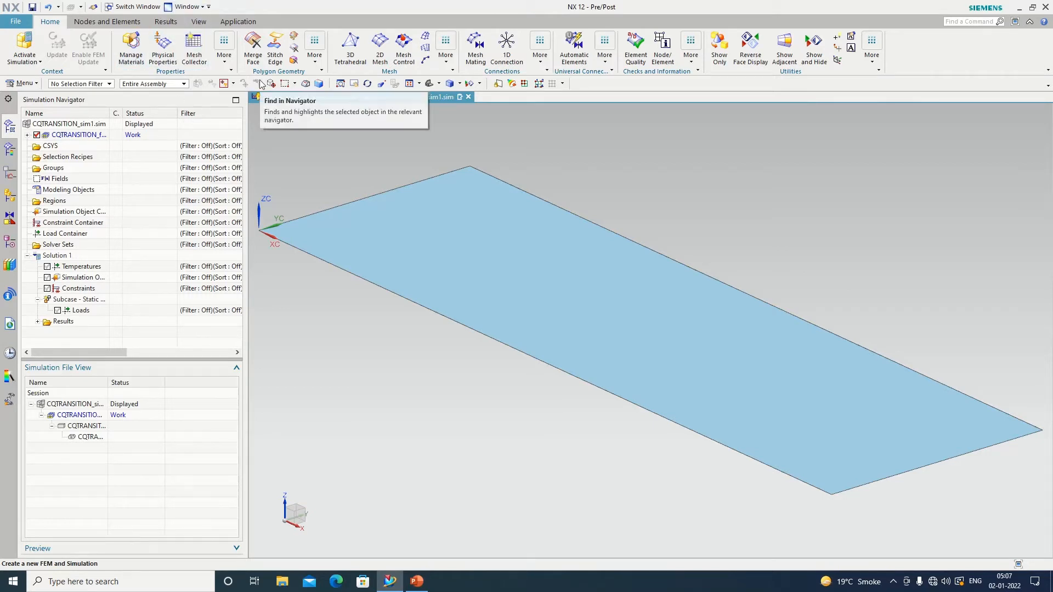
Split the rectangular face by points across its width, between the midpoints of its two long edges
left_click(318, 63)
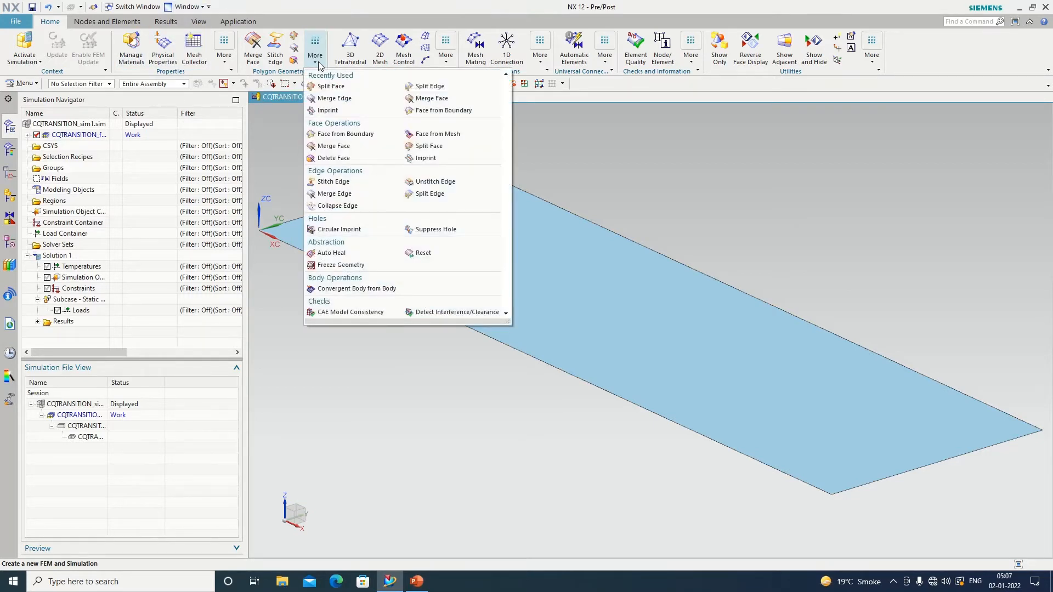
left_click(331, 87)
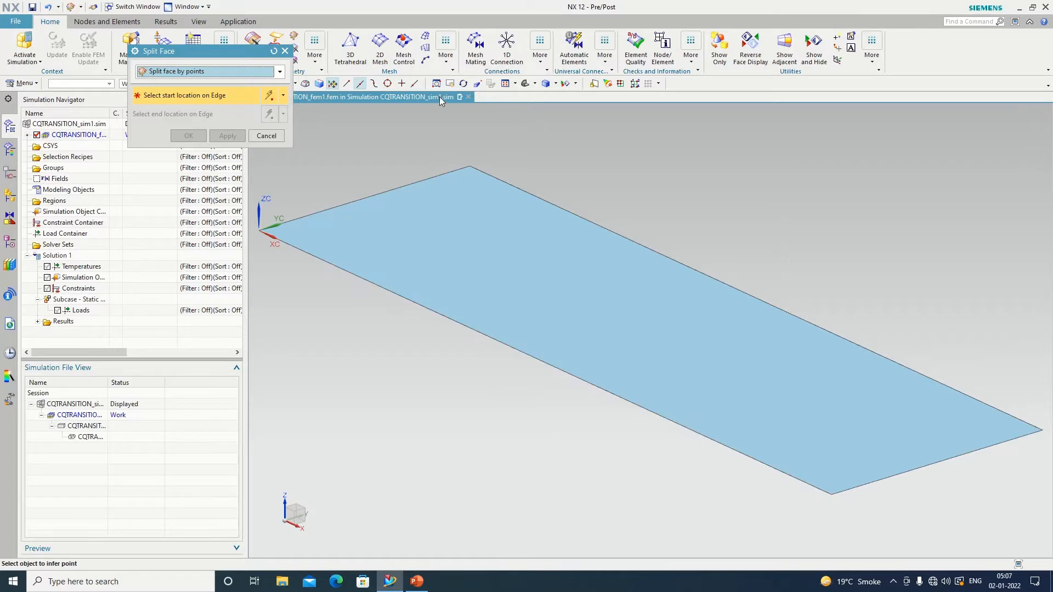
left_click(360, 85)
left_click(543, 364)
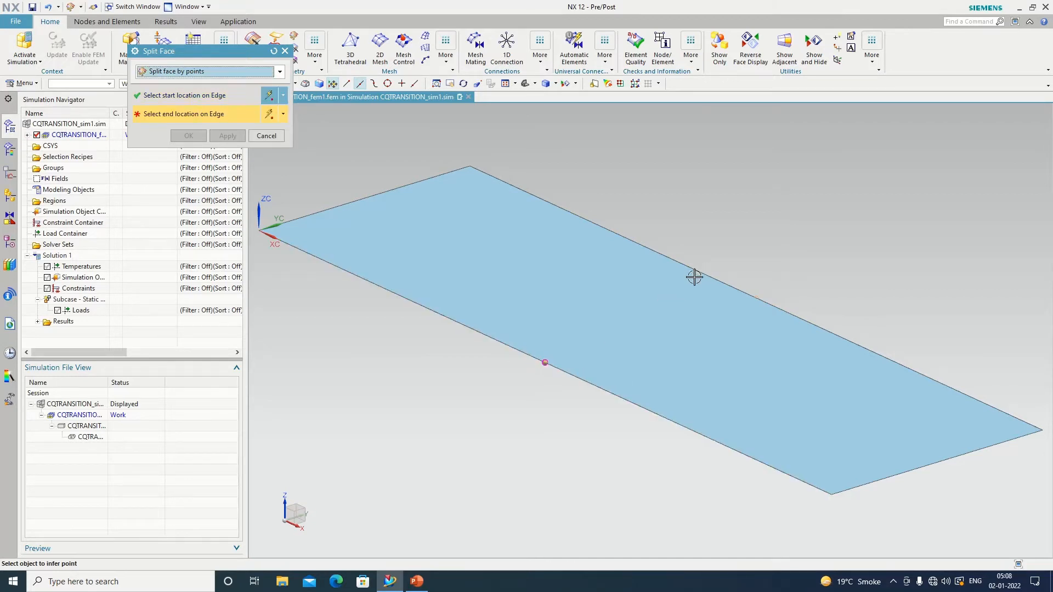
left_click(753, 296)
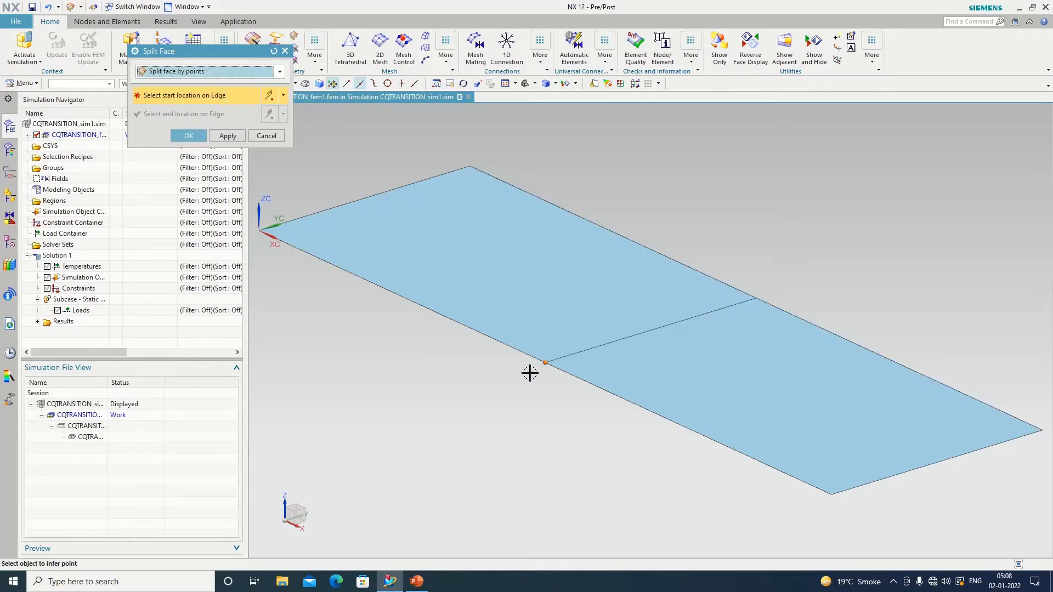
left_click(226, 136)
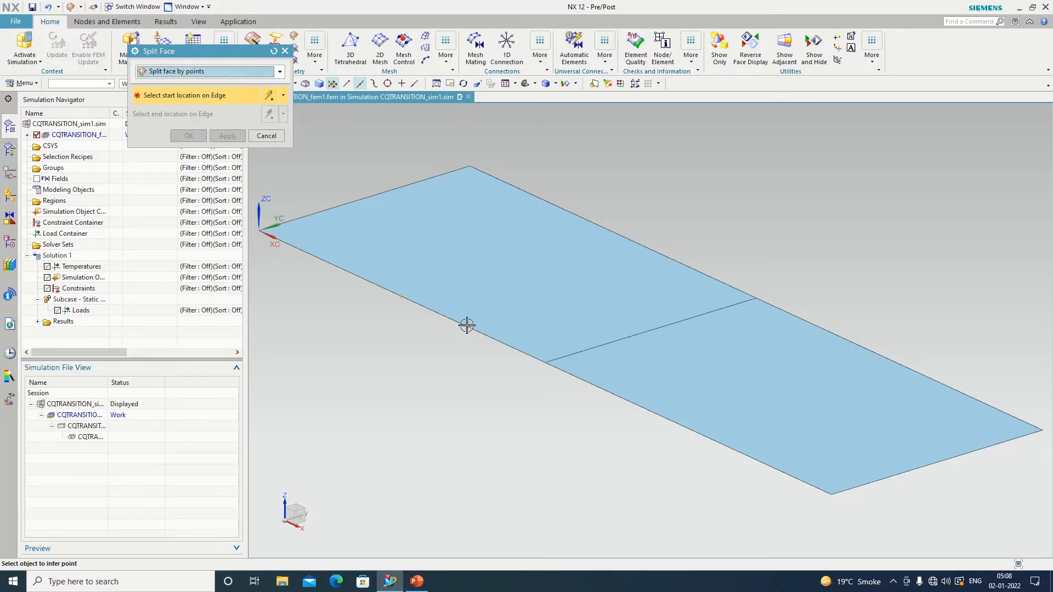
Split the half nearest the origin by points, between the midpoints of its two long-side edges
left_click(402, 297)
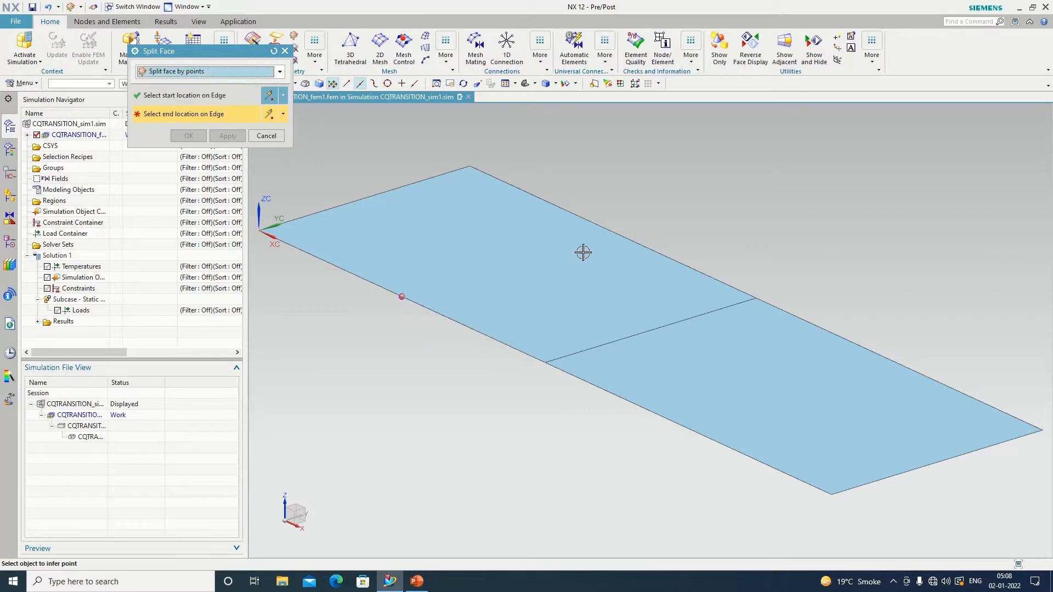
left_click(612, 233)
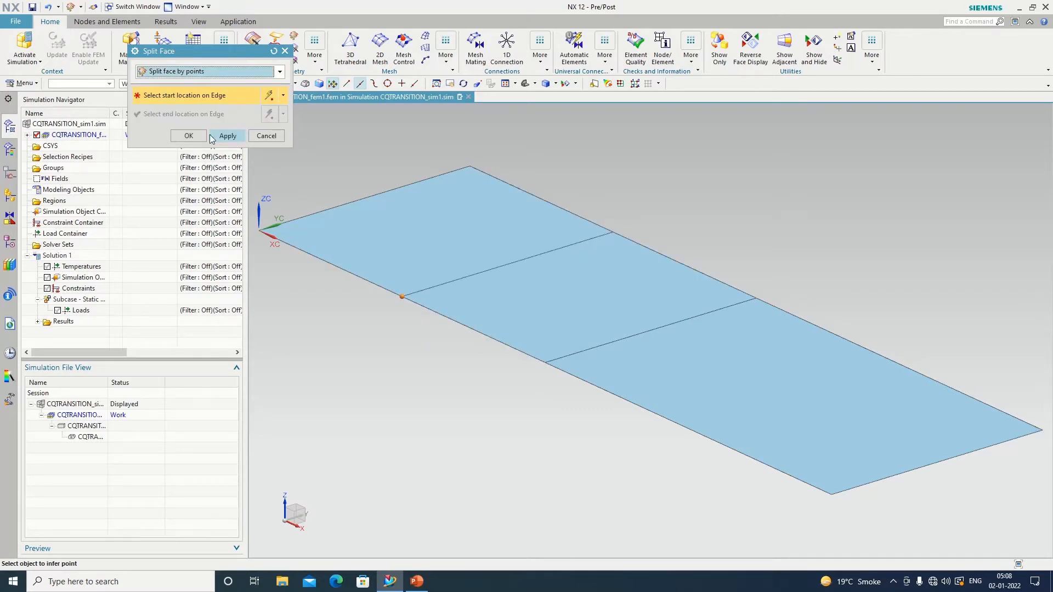
left_click(212, 136)
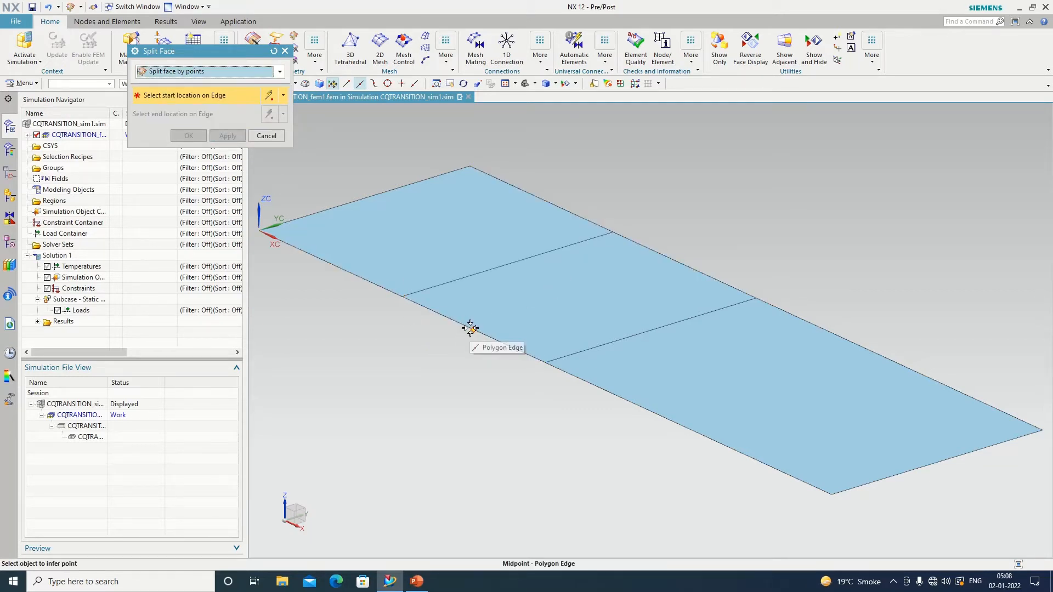
Split the face adjoining the central line at its edge midpoints, and halve the resulting strip beside the central line the same way
left_click(471, 329)
left_click(683, 265)
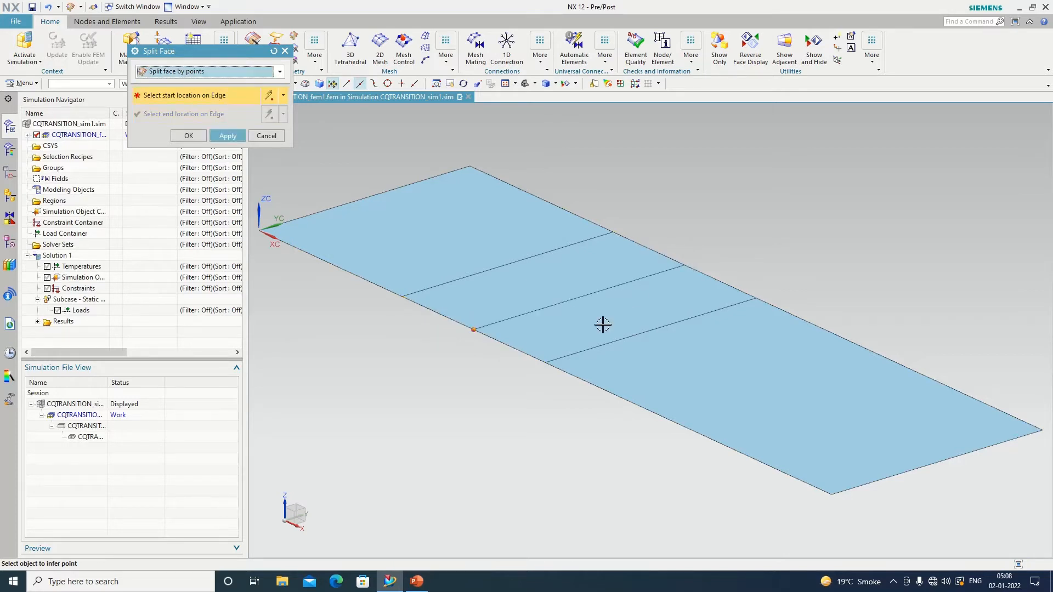
left_click(228, 135)
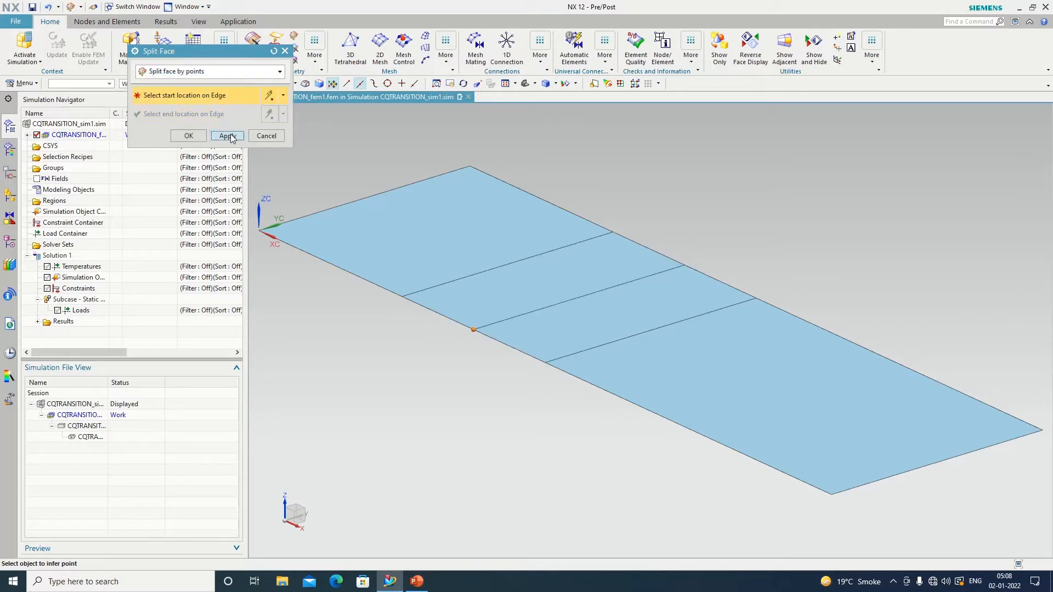
left_click(506, 348)
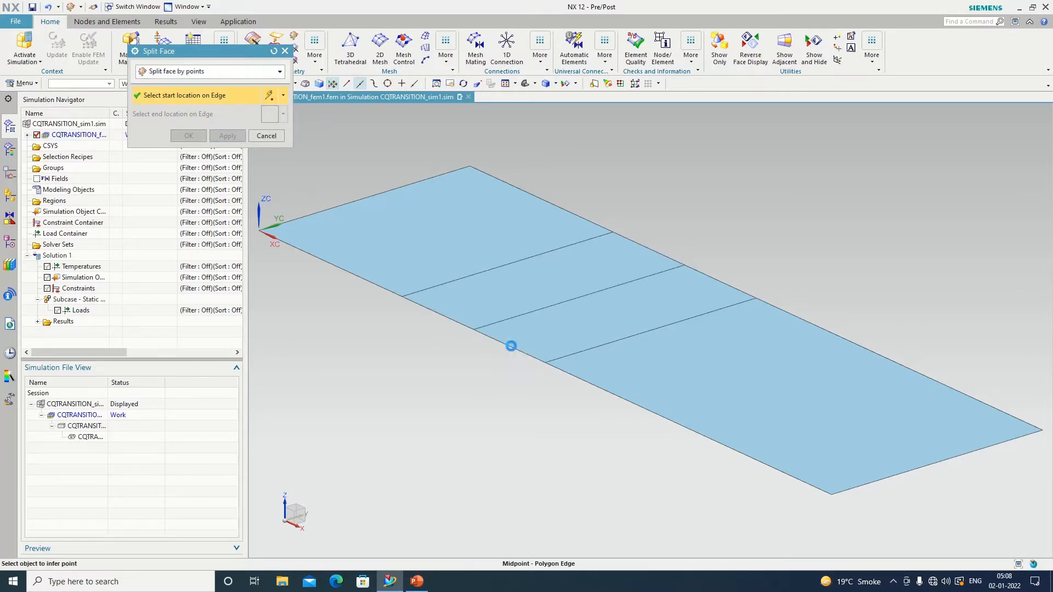
left_click(719, 281)
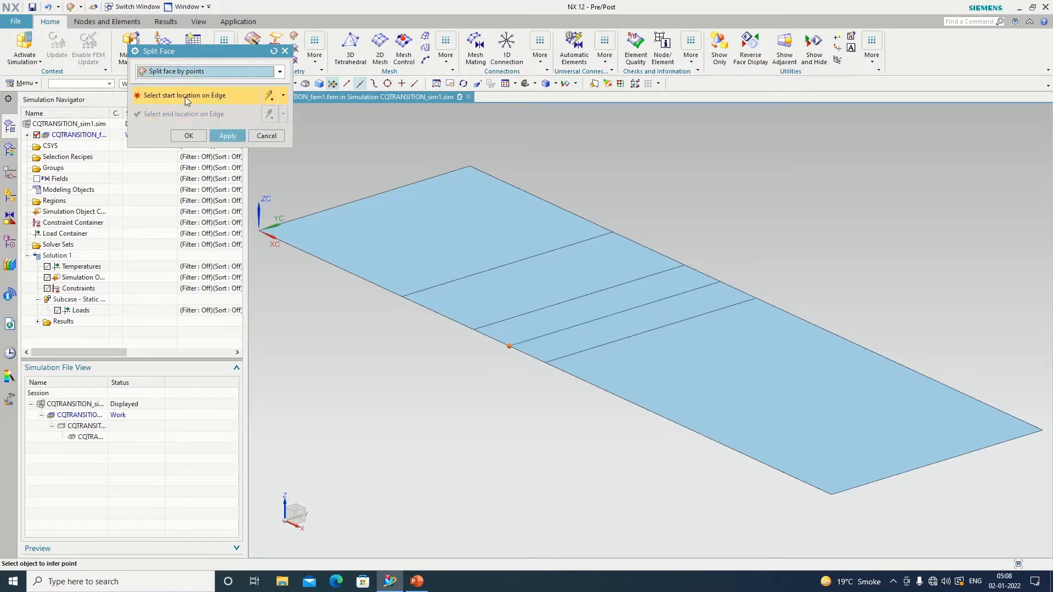
left_click(188, 137)
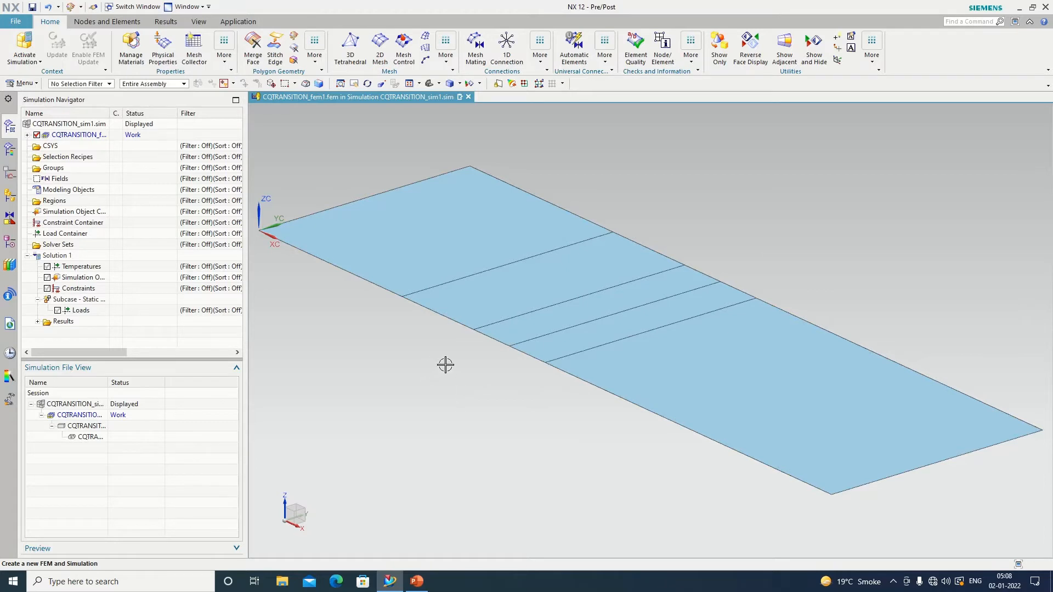
Merge the faces on the origin side across the two outer split lines, keeping the narrow strip beside the central line
middle_click_drag(444, 364, 463, 390)
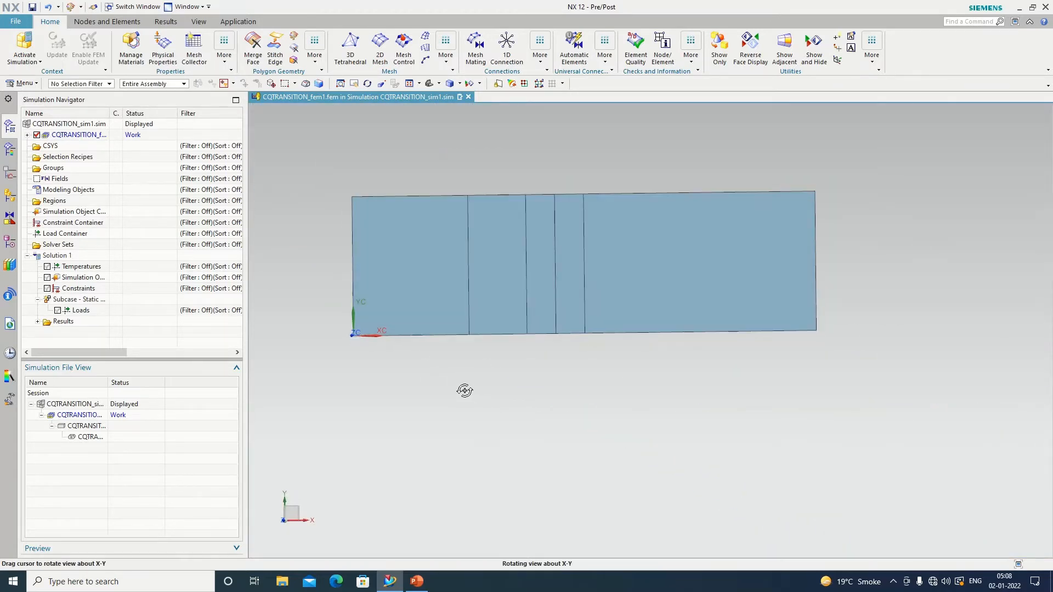
scroll(571, 198, "up", 2)
scroll(617, 181, "down", 1)
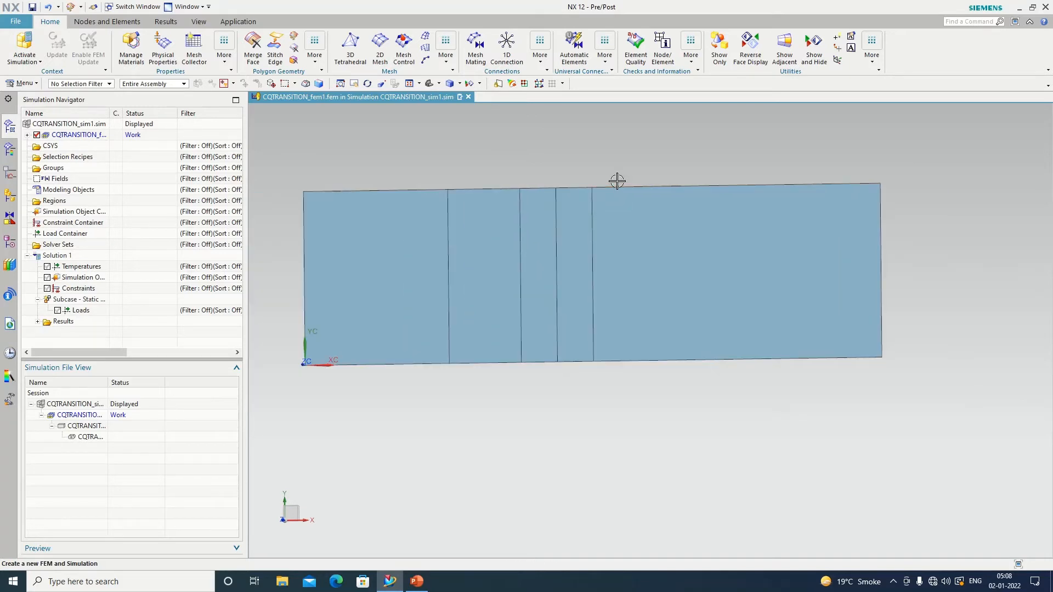
key("F8")
scroll(542, 223, "up", 1)
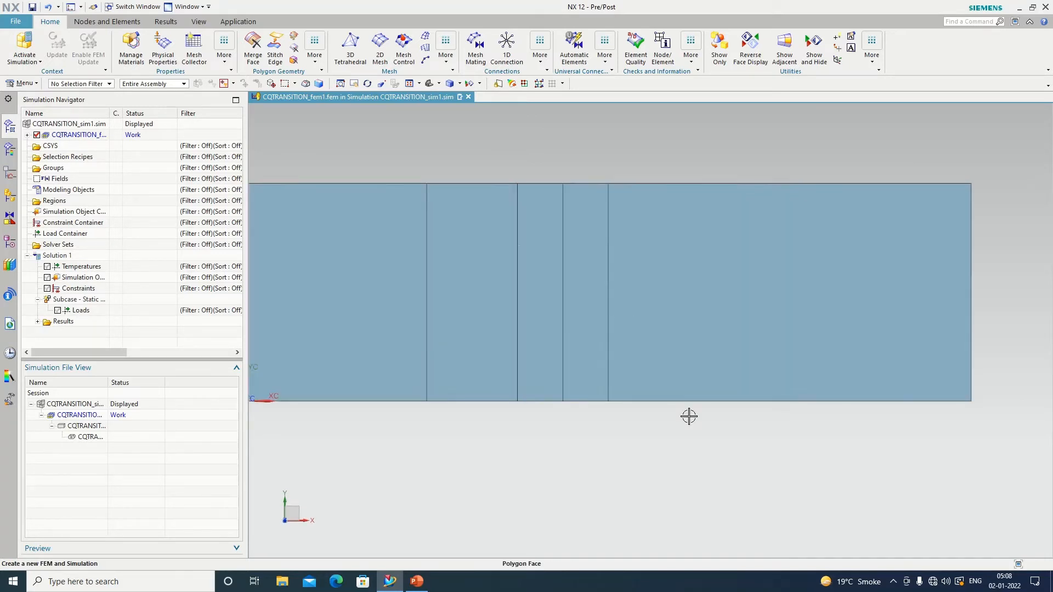
left_click(316, 65)
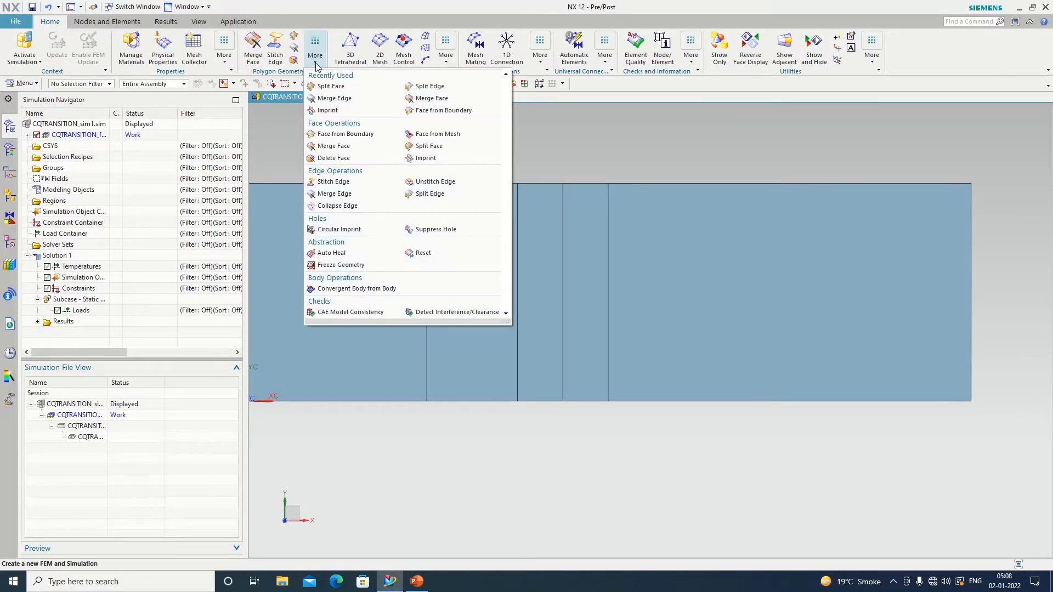
left_click(334, 146)
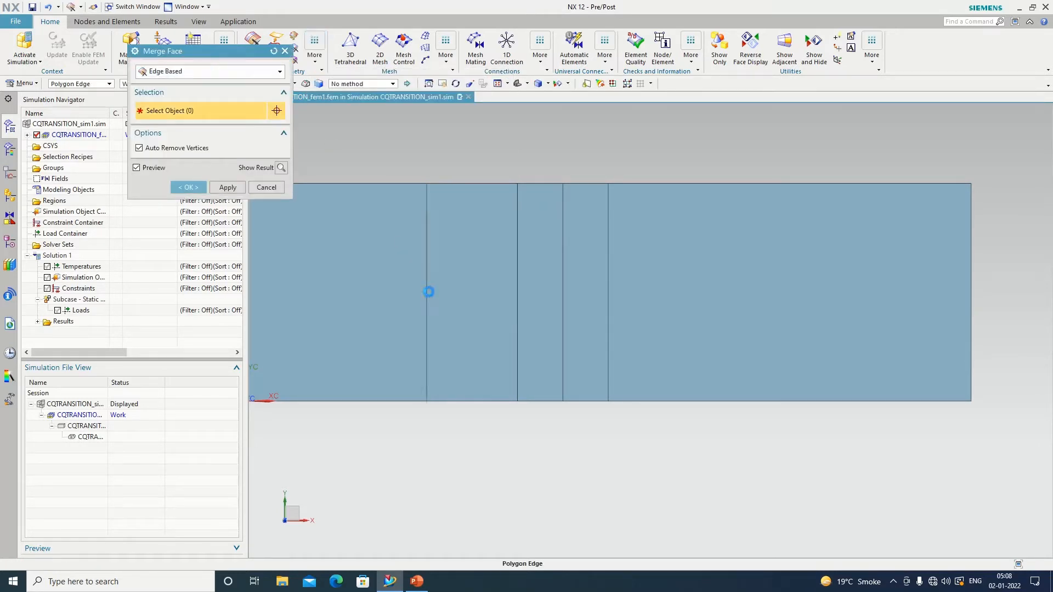
left_click(522, 279)
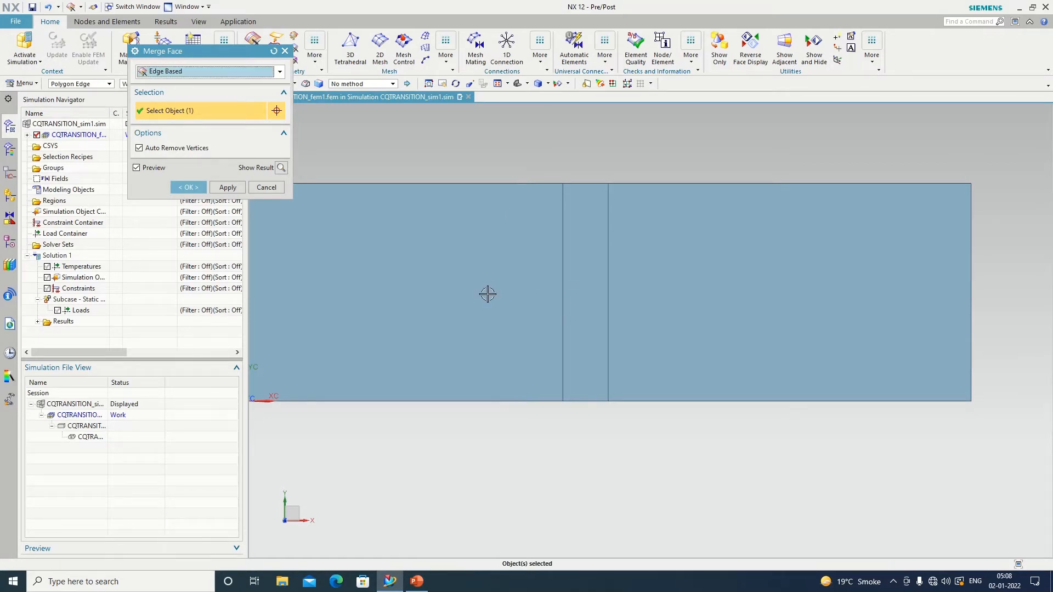
left_click(188, 187)
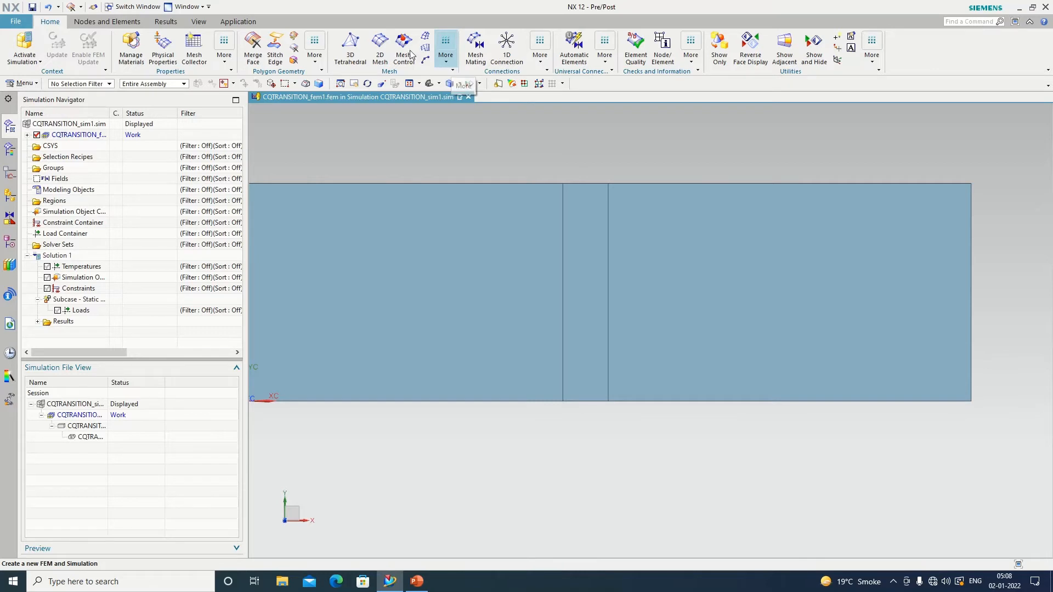
Set up a 2D mesh with CQUAD4 elements, the Subdivision method and a 0.75 mm element size
left_click(383, 48)
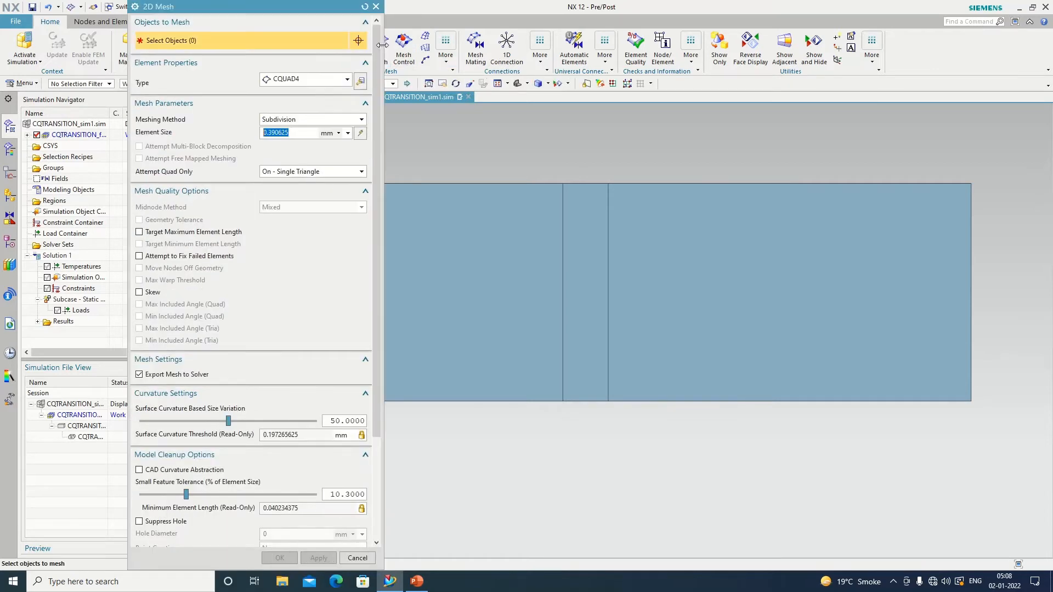
left_click(310, 81)
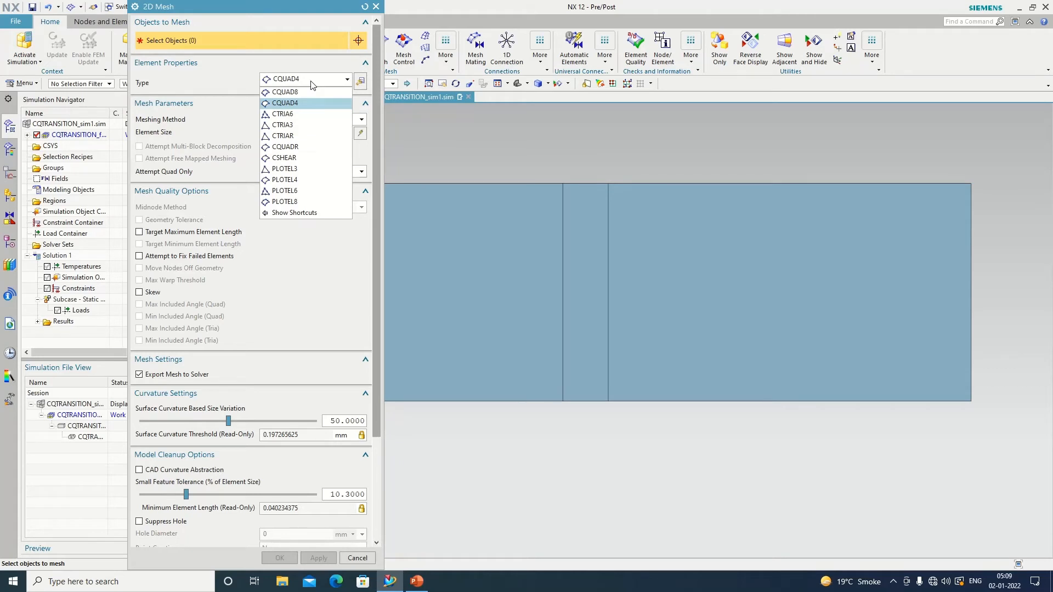
left_click(311, 80)
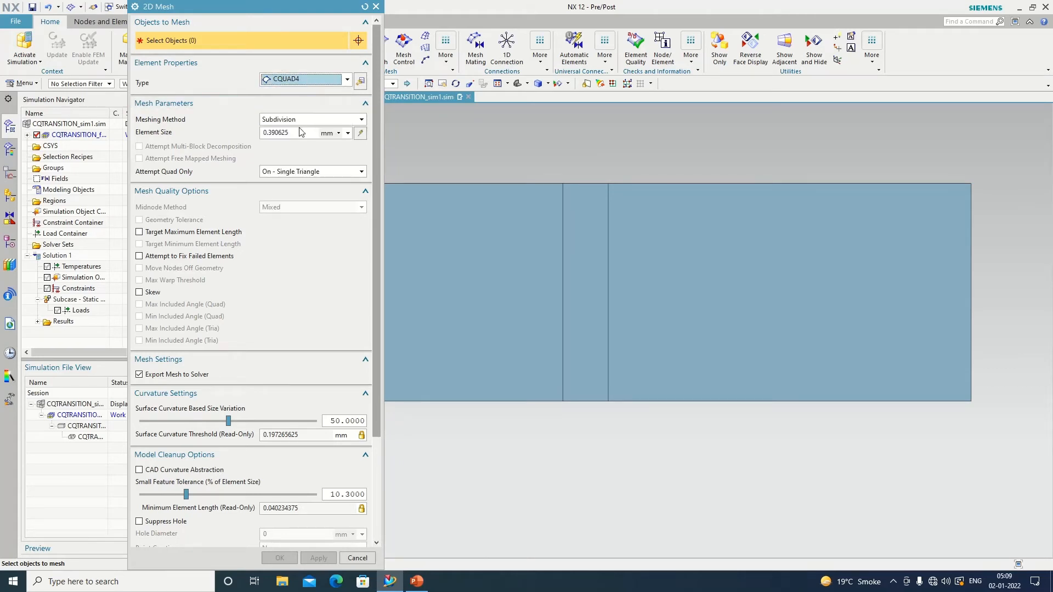
left_click_drag(296, 134, 258, 134)
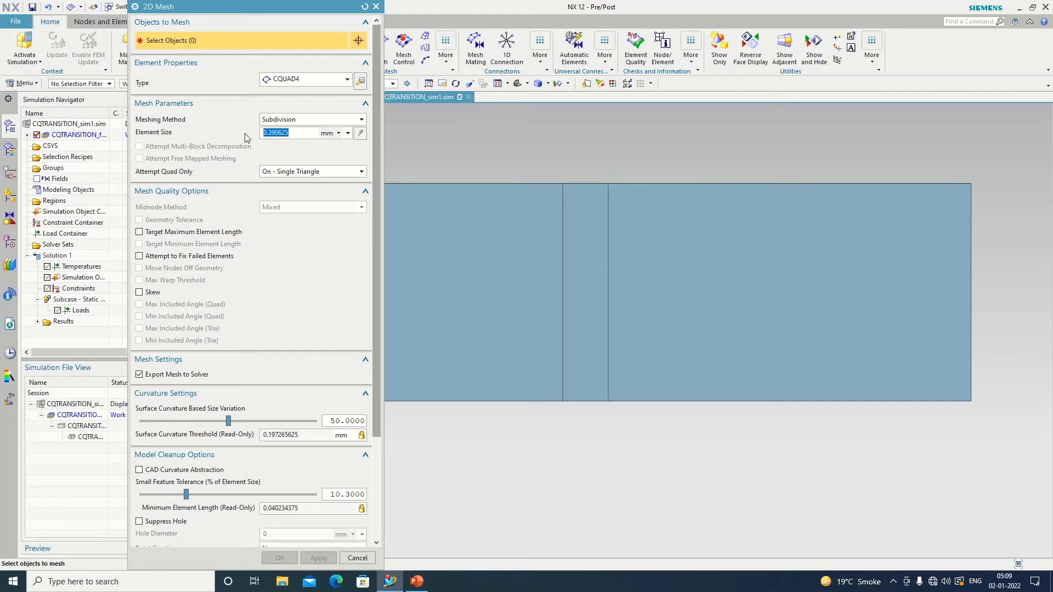
type("0.75")
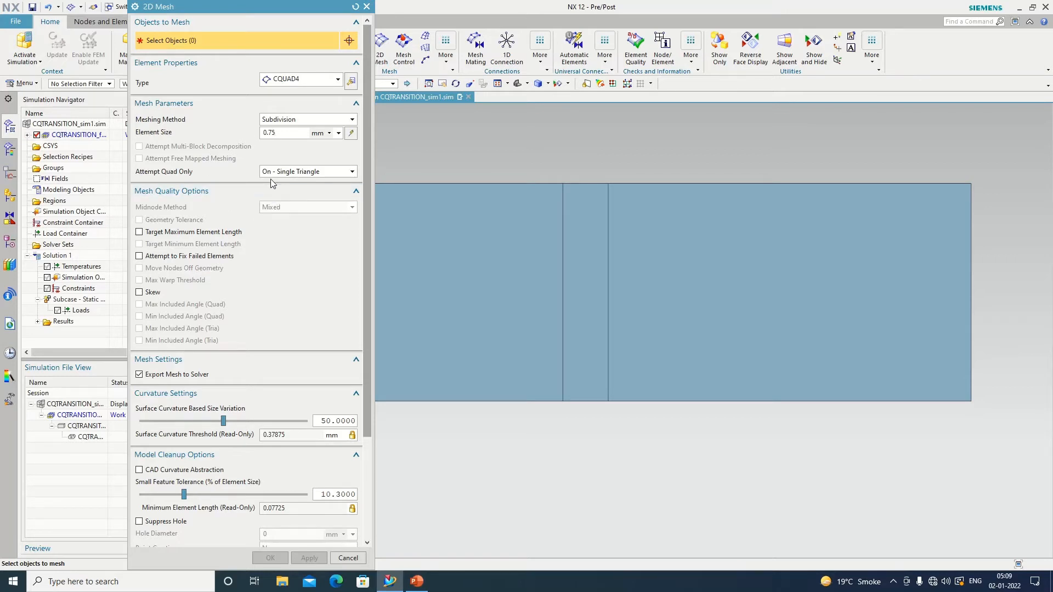
Mesh the face on the far side of the transition strip from the origin at 0.75 mm, with Attempt Quad Only set to Off - Allow Triangles
left_click(691, 360)
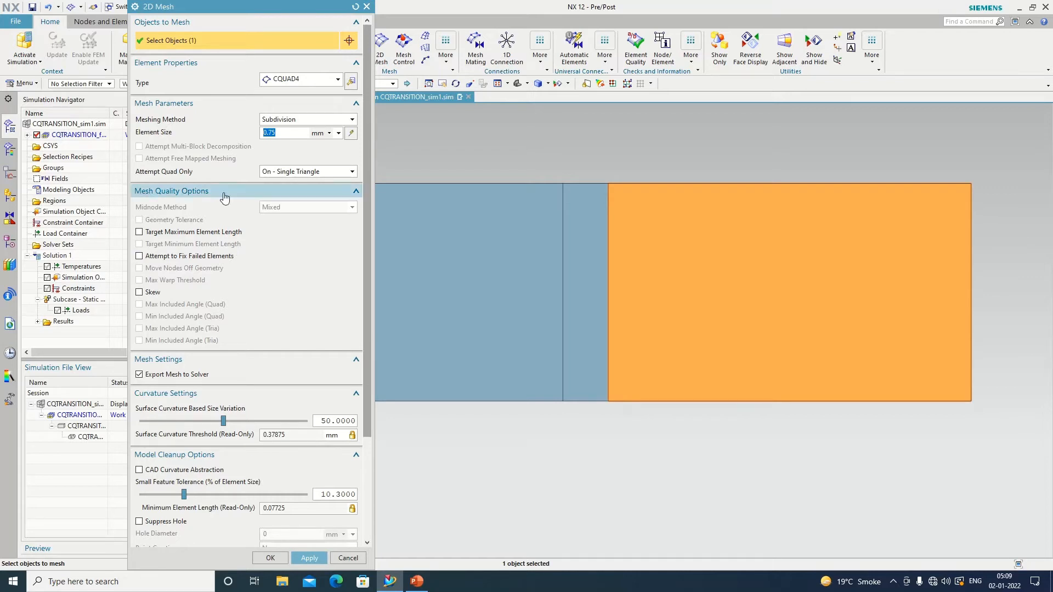
left_click(275, 173)
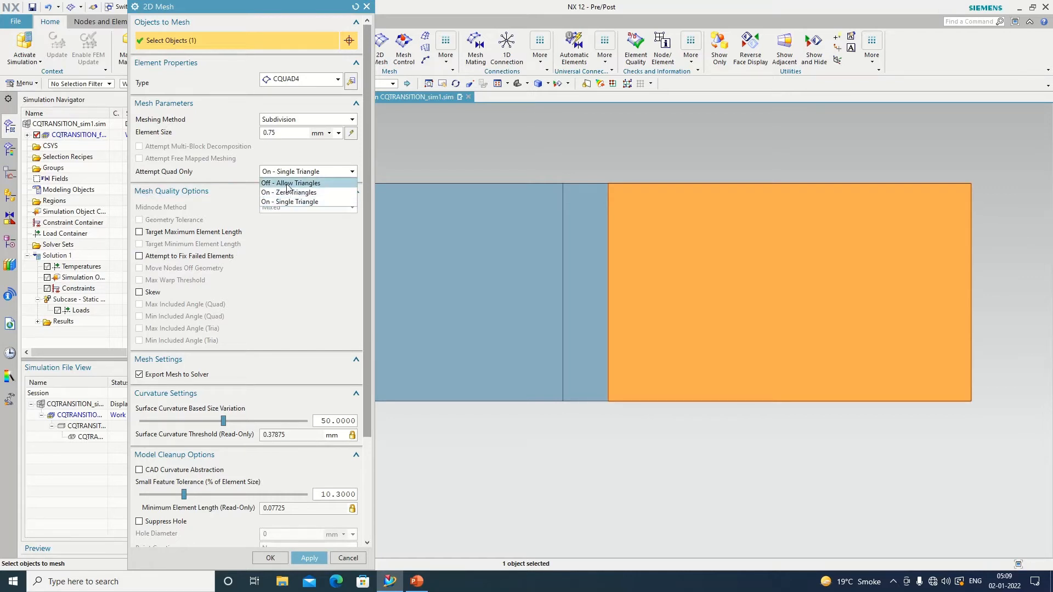
left_click(287, 184)
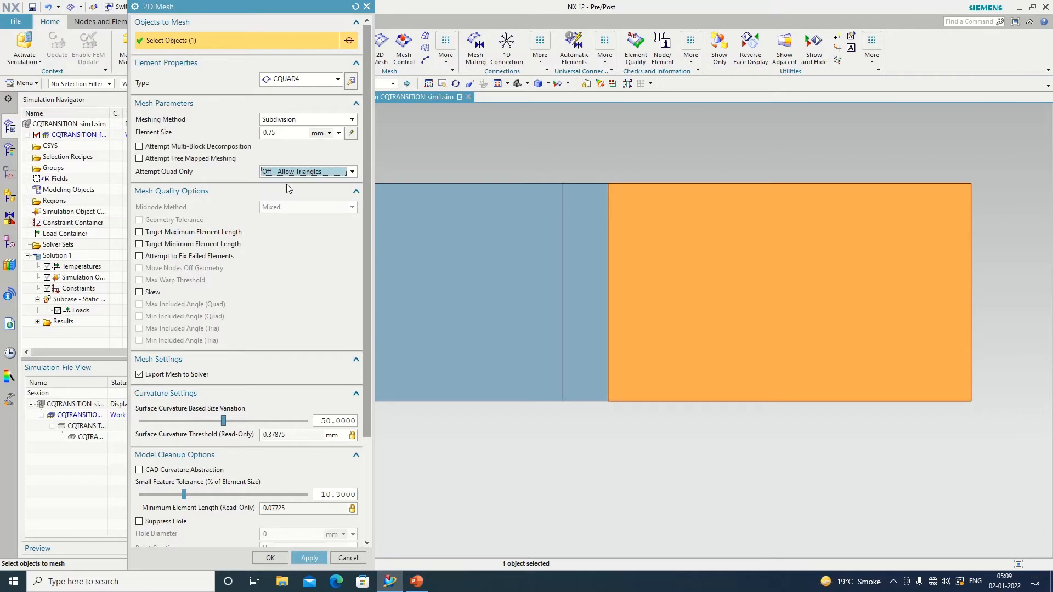
left_click(171, 159)
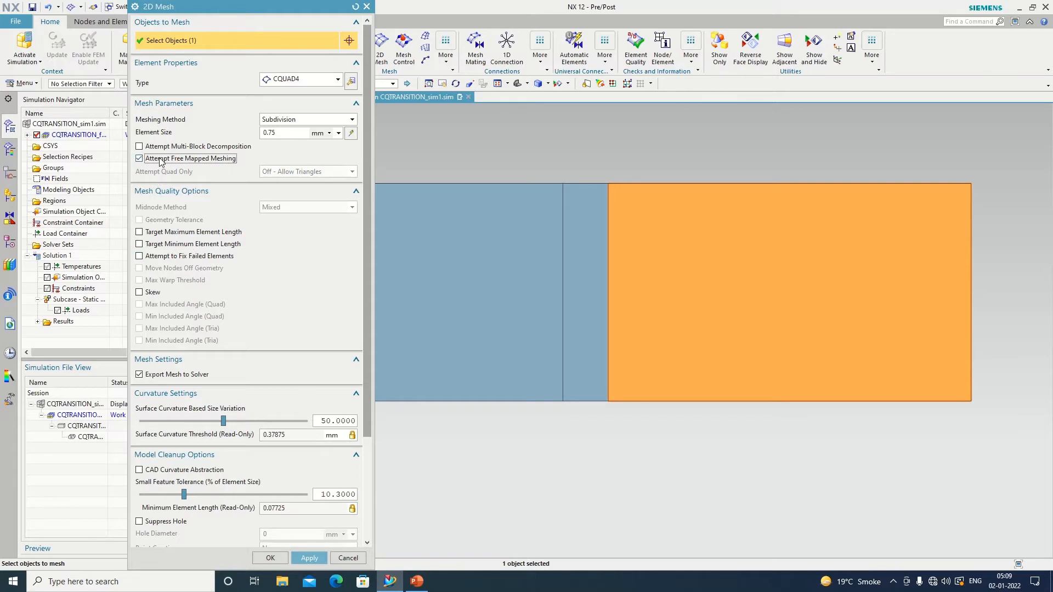
left_click(161, 160)
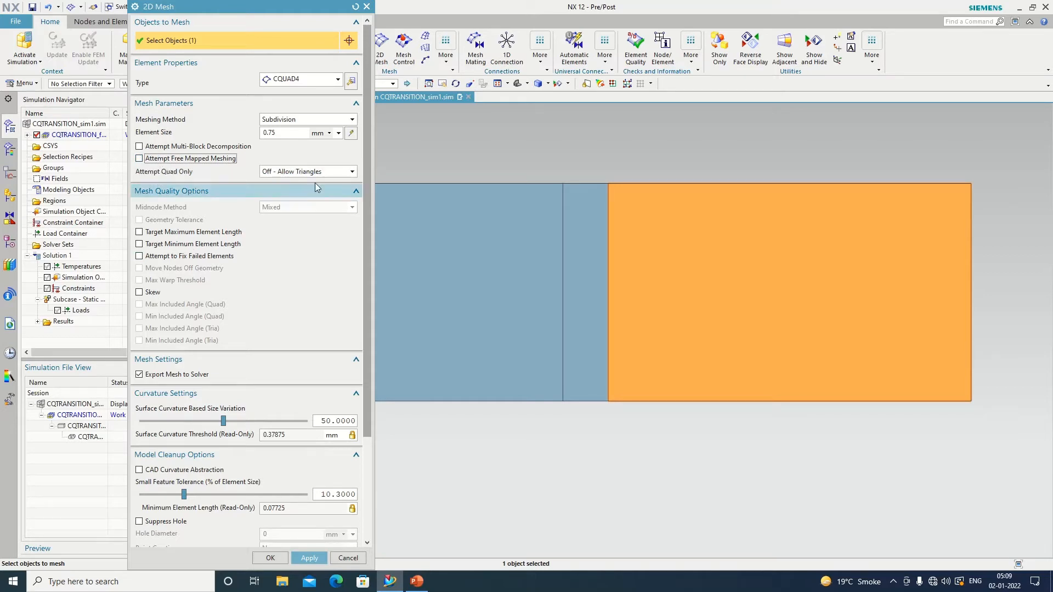
left_click(308, 558)
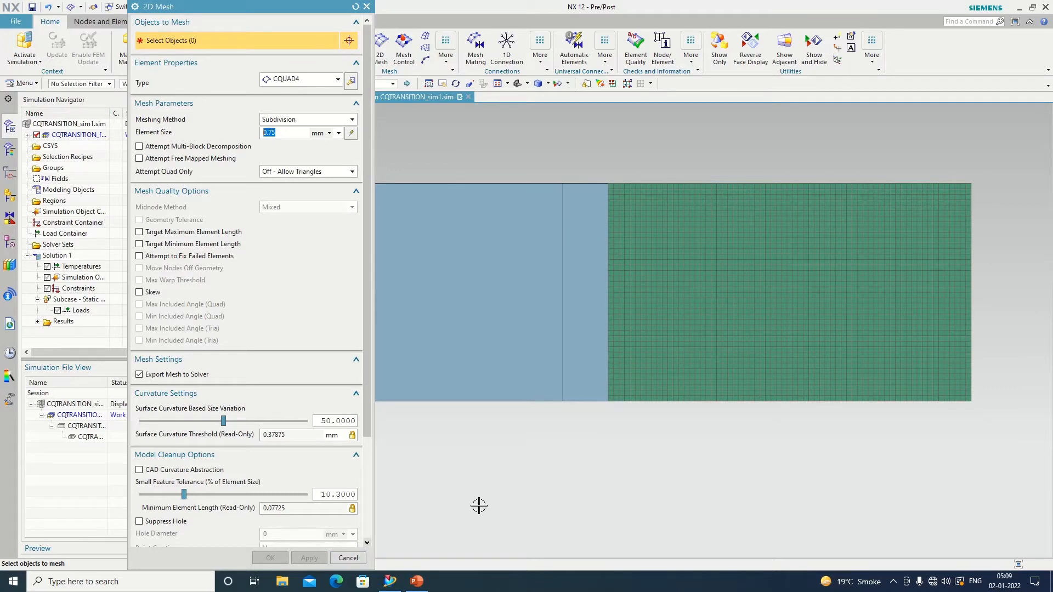
Mesh the origin-side face with CQUAD4 elements at a 1.5 mm element size and close the 2D mesh setup
scroll(530, 277, "up", 1)
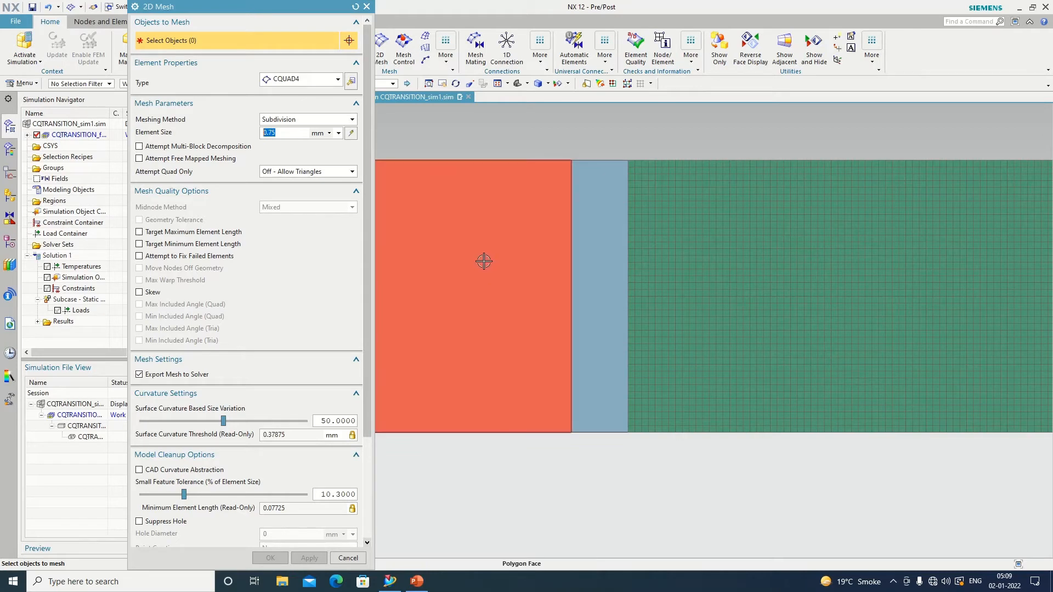
left_click(482, 262)
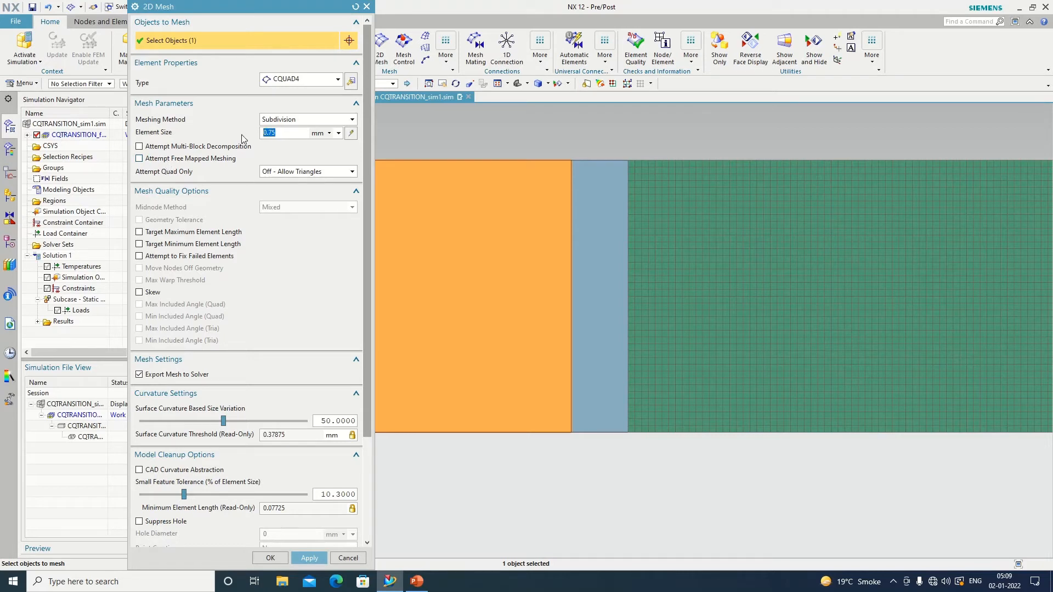
type("1.5")
left_click(300, 558)
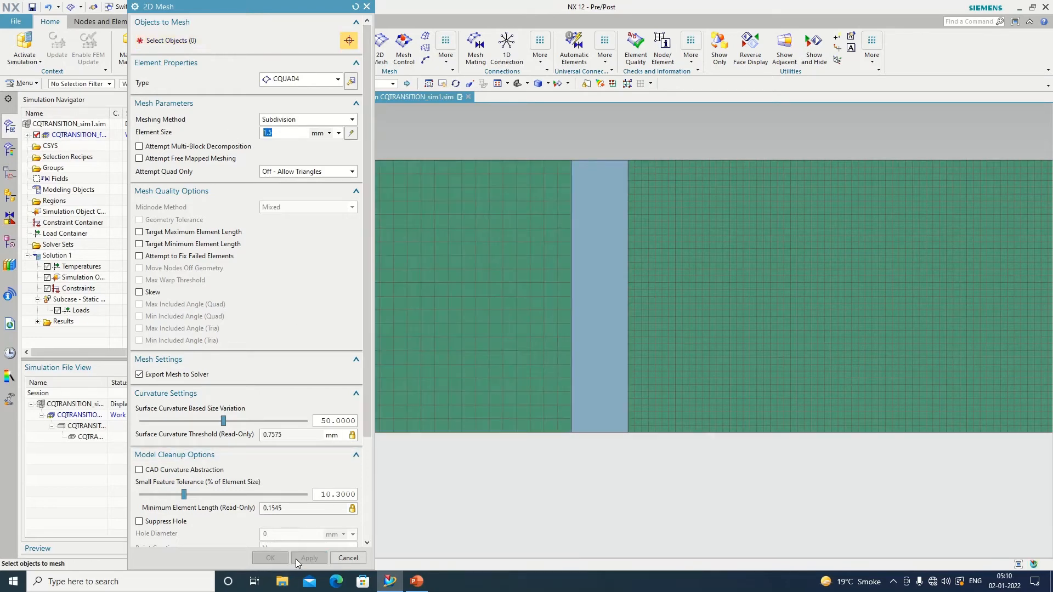
left_click(333, 558)
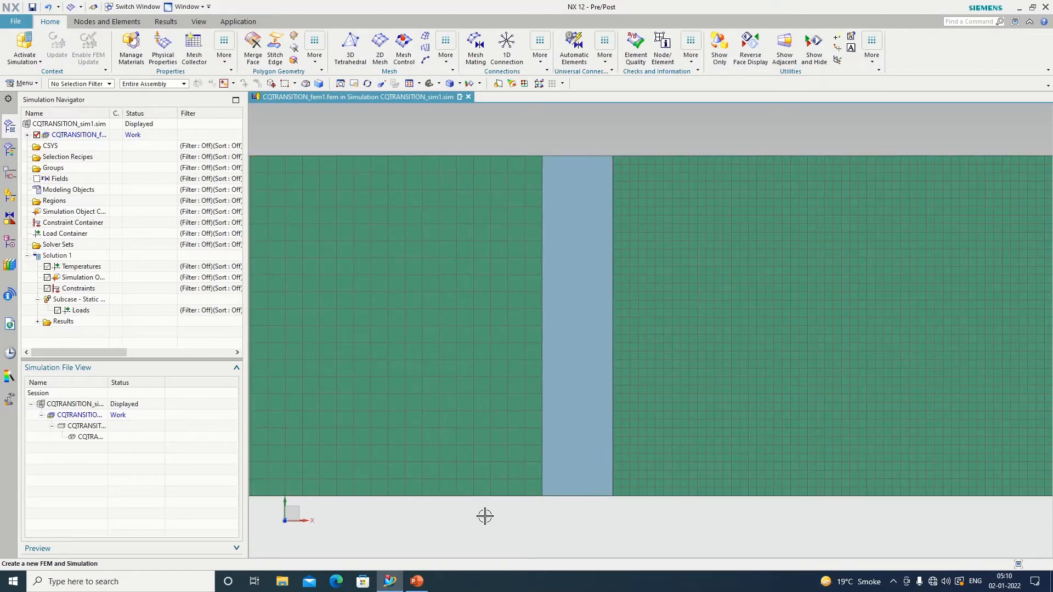
Mesh the transition strip with CQUAD4 elements at a 3.5 mm element size, with Attempt Quad Only set to On - Single Triangle
left_click(380, 47)
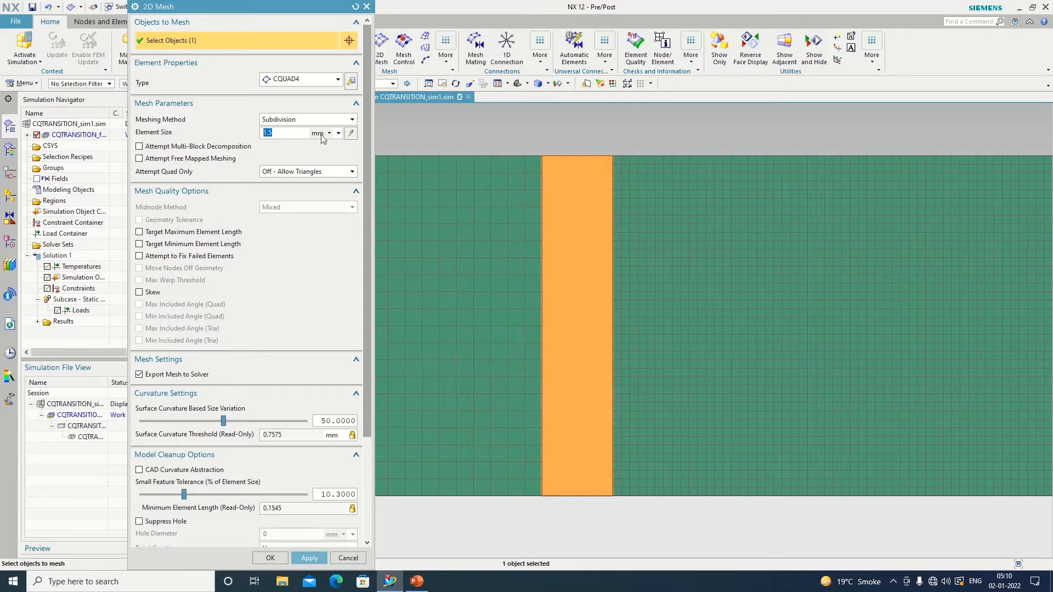
left_click(337, 80)
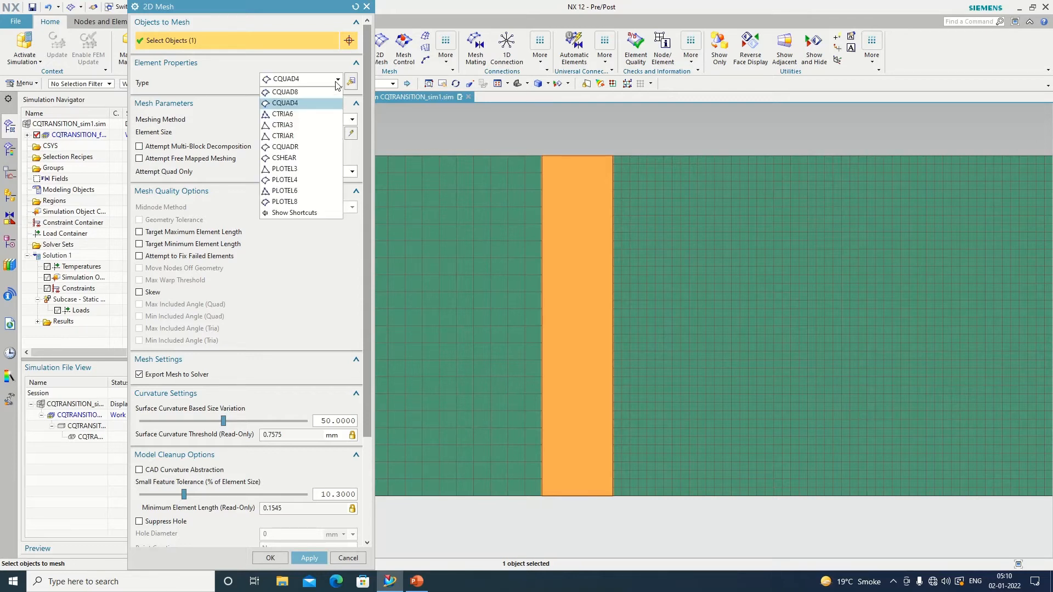
left_click(302, 104)
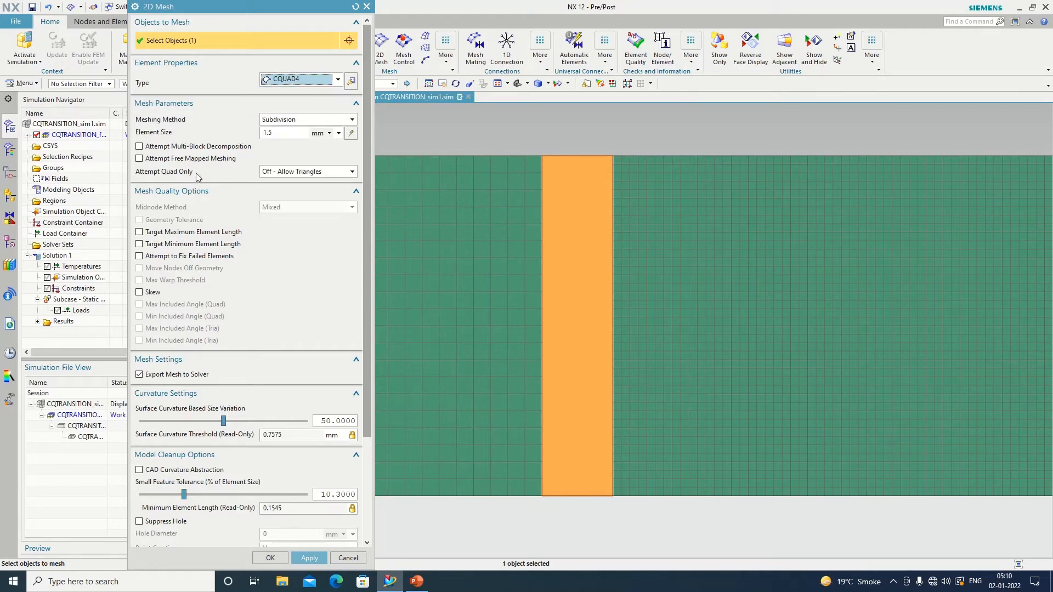
left_click(313, 173)
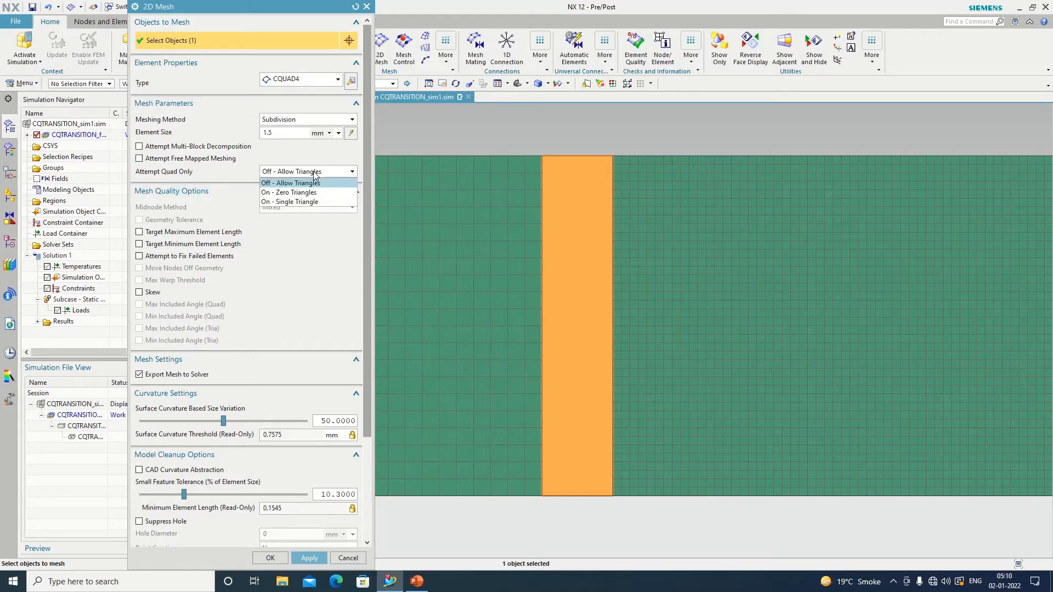
left_click(304, 202)
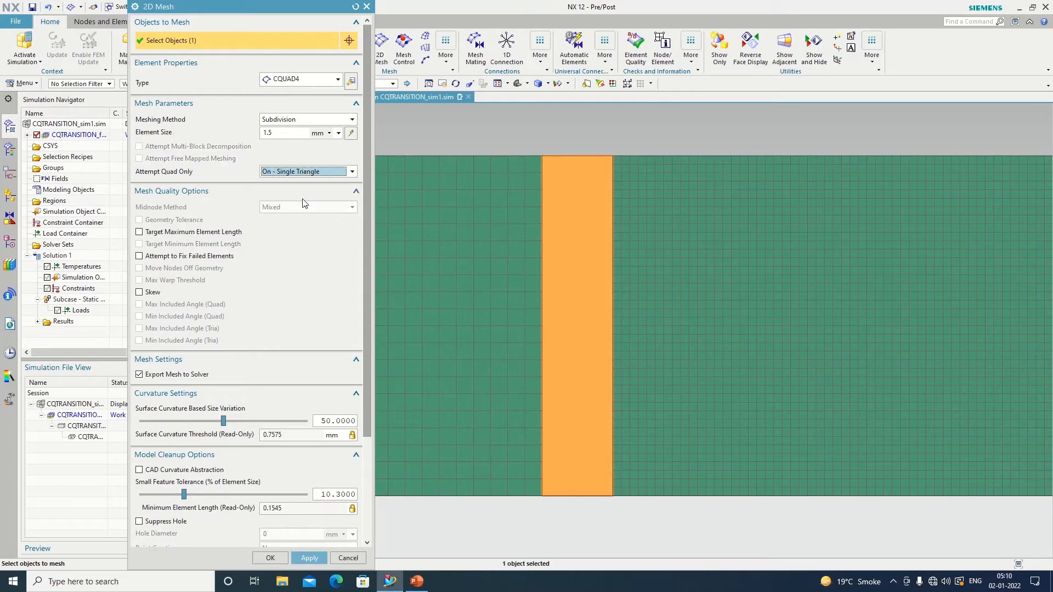
double_click(272, 137)
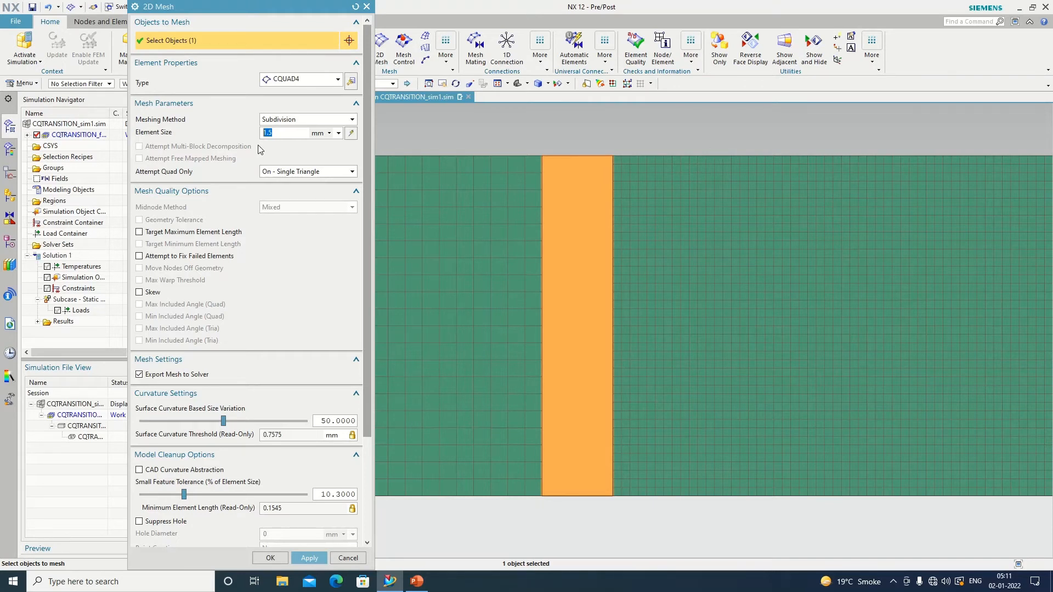
type("3.5")
left_click(308, 558)
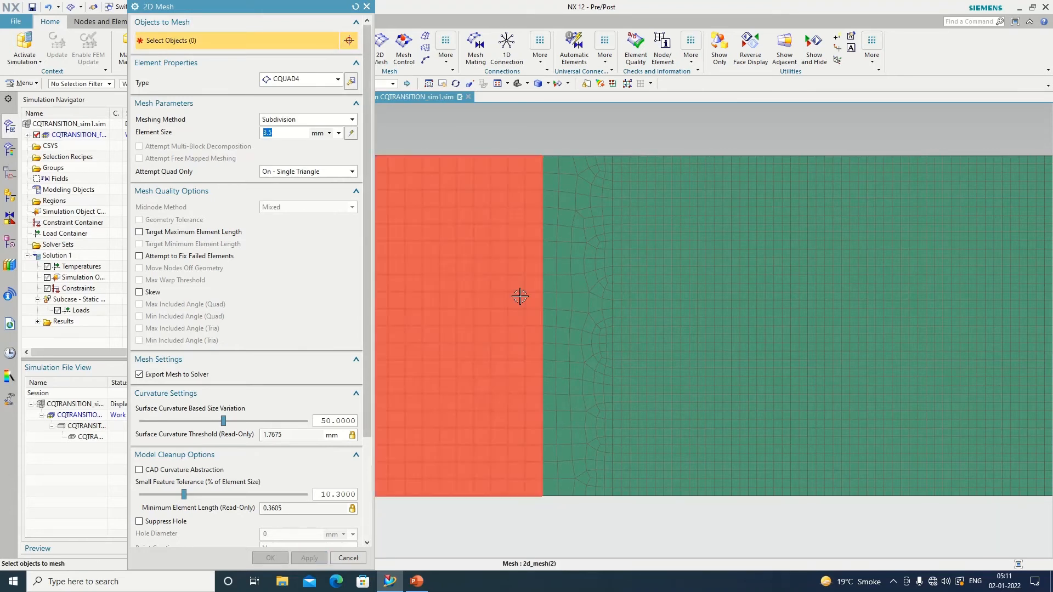
scroll(593, 352, "up", 2)
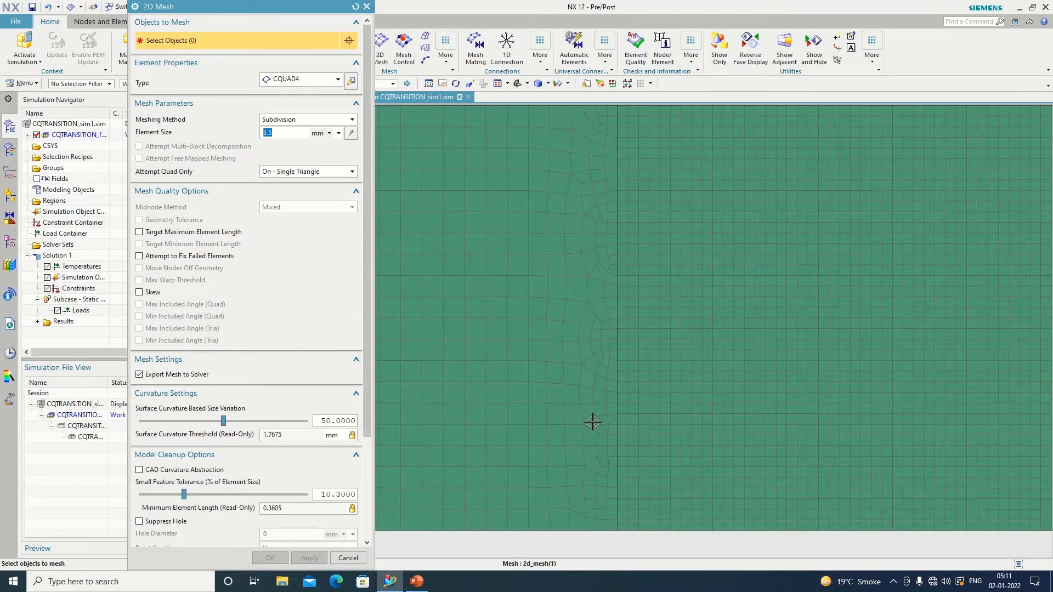
left_click(278, 135)
double_click(278, 135)
left_click(347, 559)
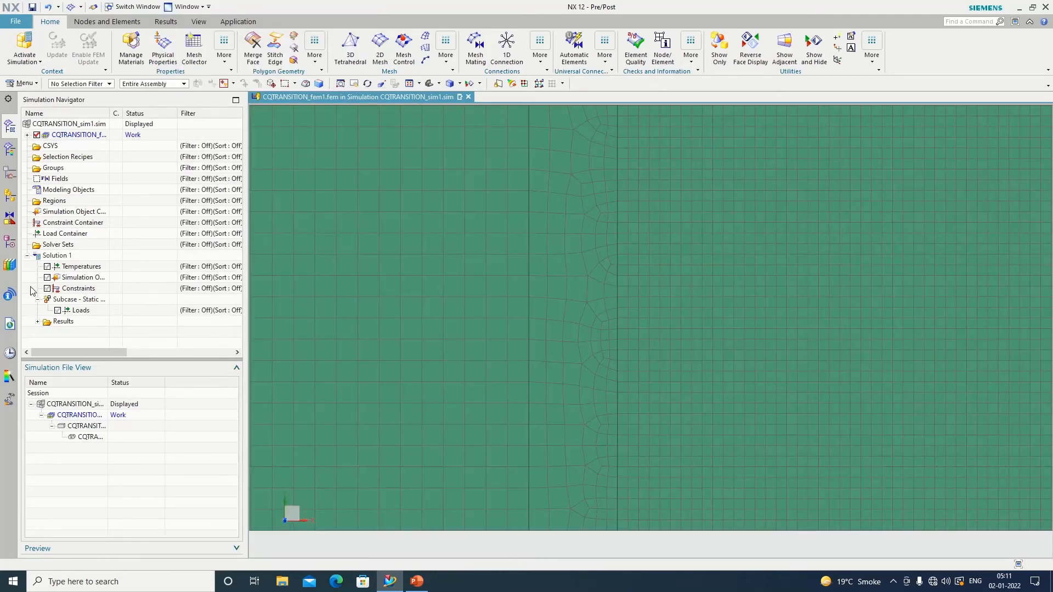
Expand the FEM's 2D collectors and open the transition strip's mesh under ThinShell(3) for editing
left_click(27, 136)
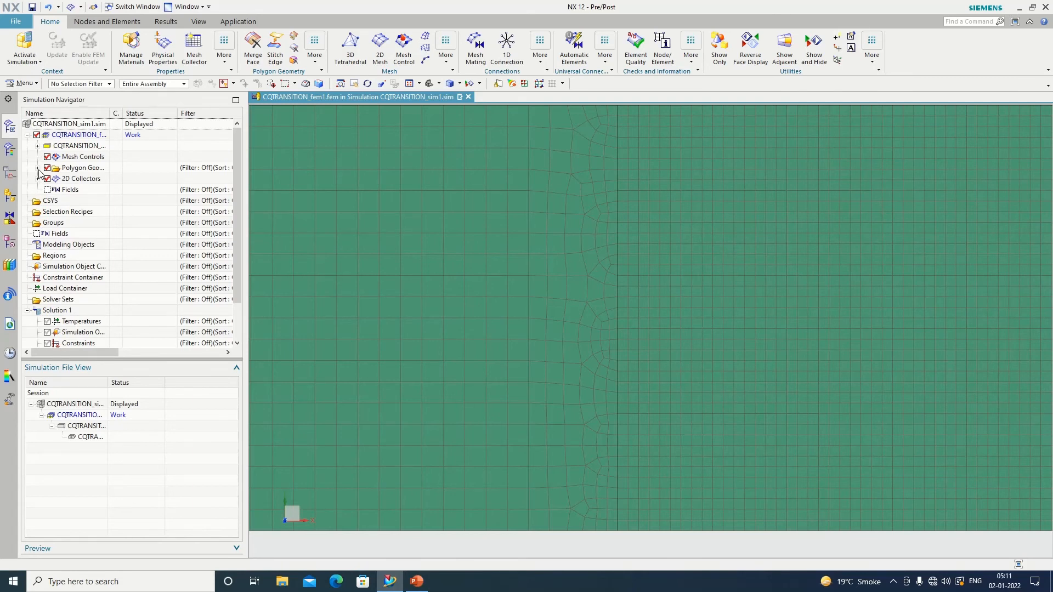
left_click(38, 168)
left_click(38, 189)
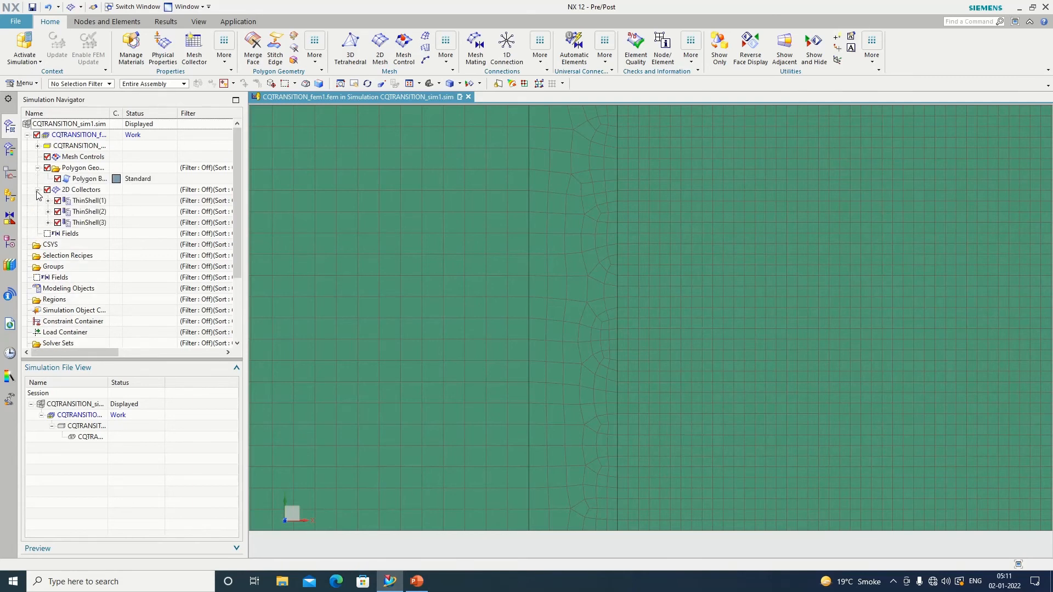
left_click(48, 223)
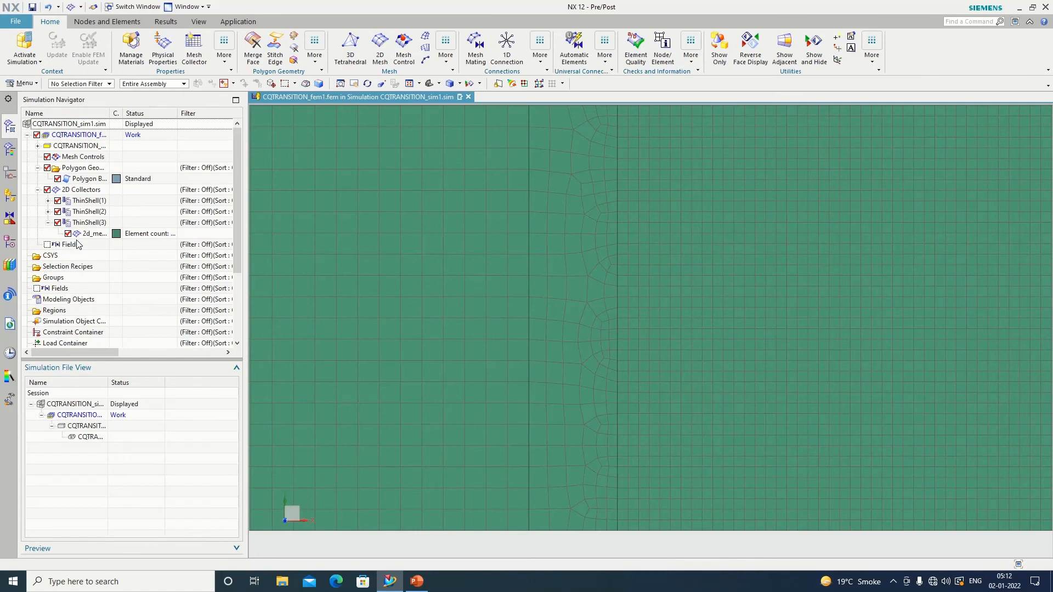
left_click(96, 235)
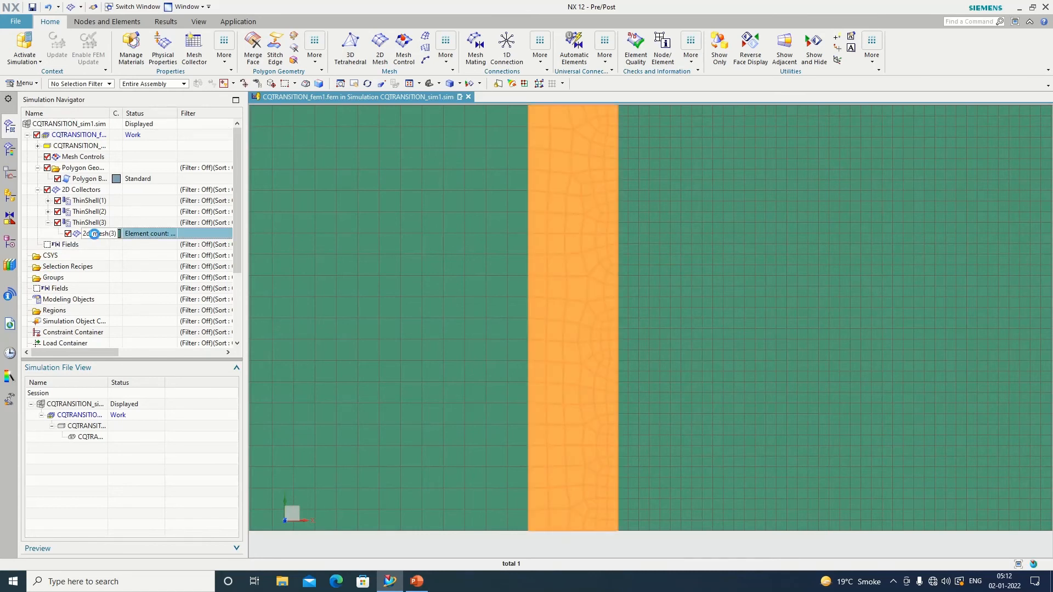
double_click(96, 234)
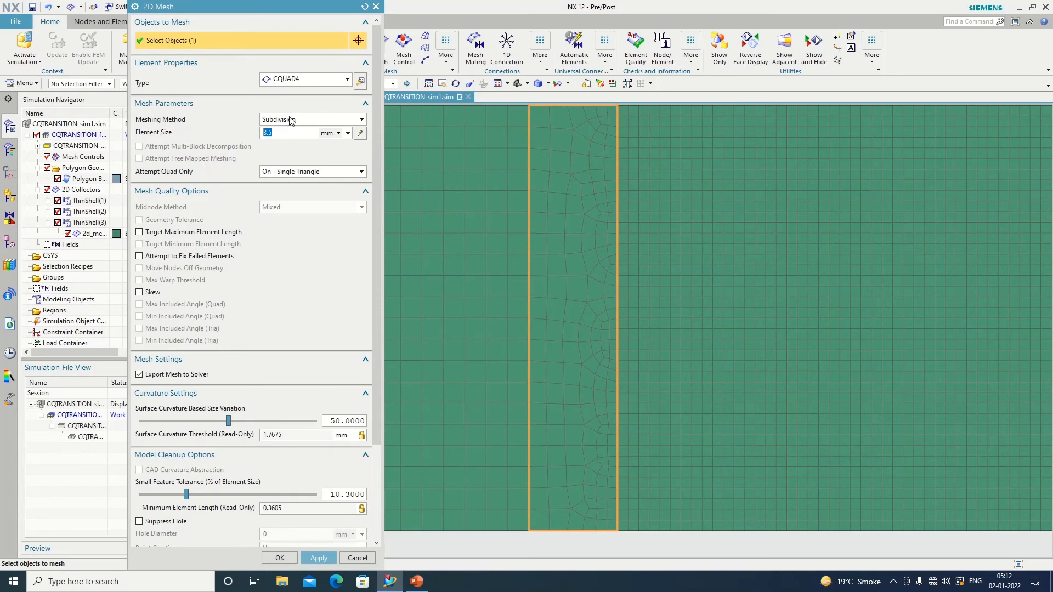
Remesh the transition strip with triangles allowed, free mapped meshing attempted and a target maximum element length of 6.5 mm
left_click(300, 172)
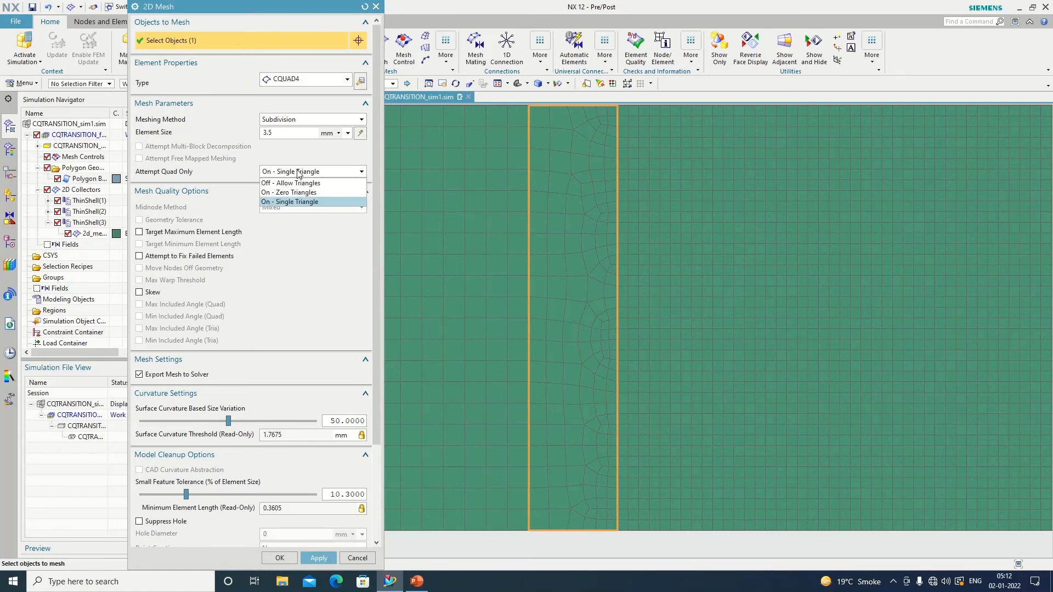
left_click(292, 184)
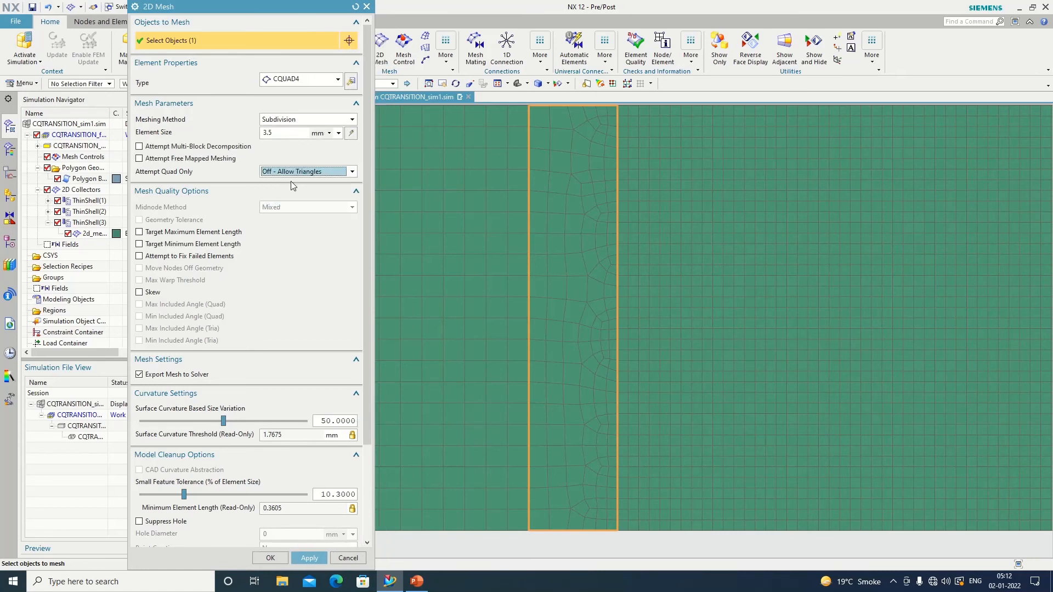
left_click(148, 160)
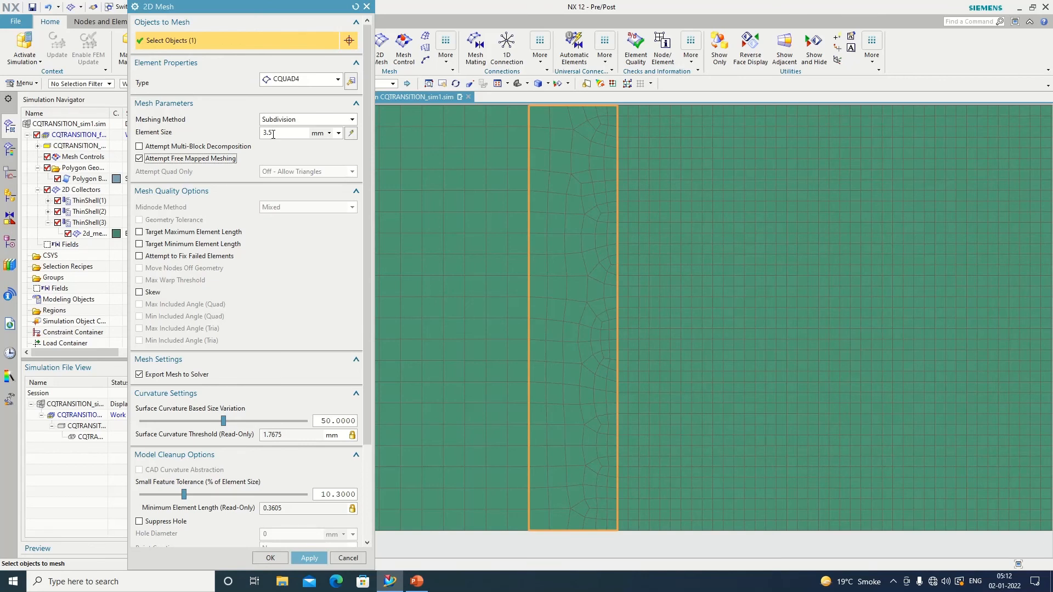
left_click(140, 232)
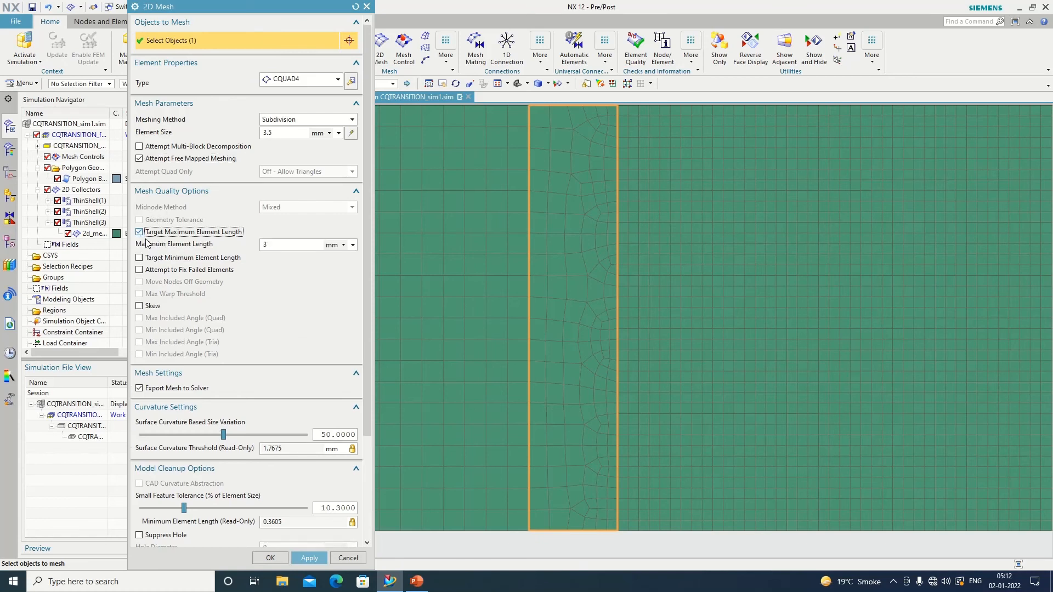
key("Tab")
type("6.5")
left_click(307, 558)
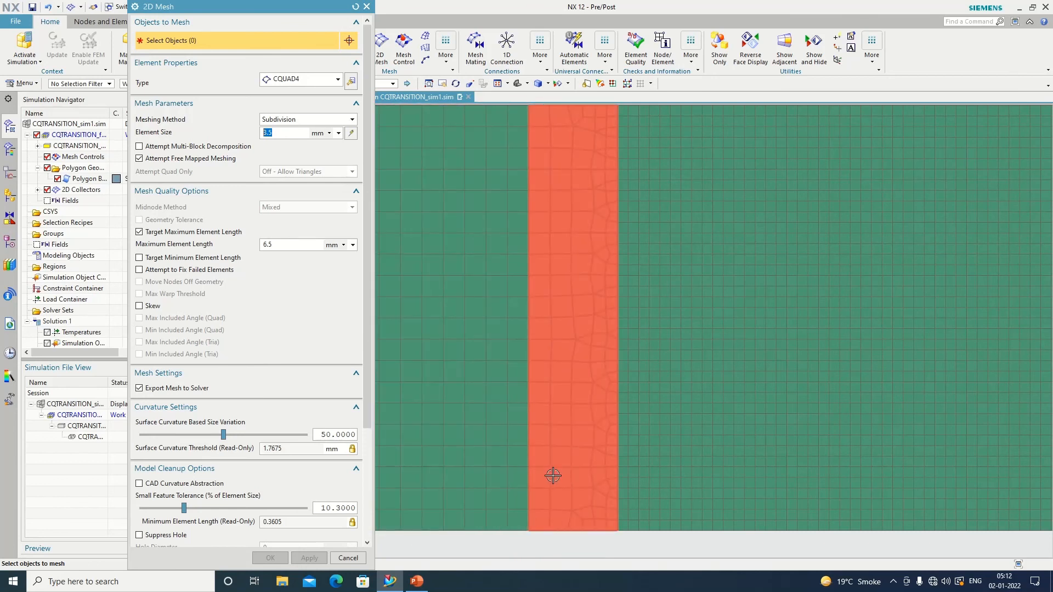
scroll(522, 341, "down", 2)
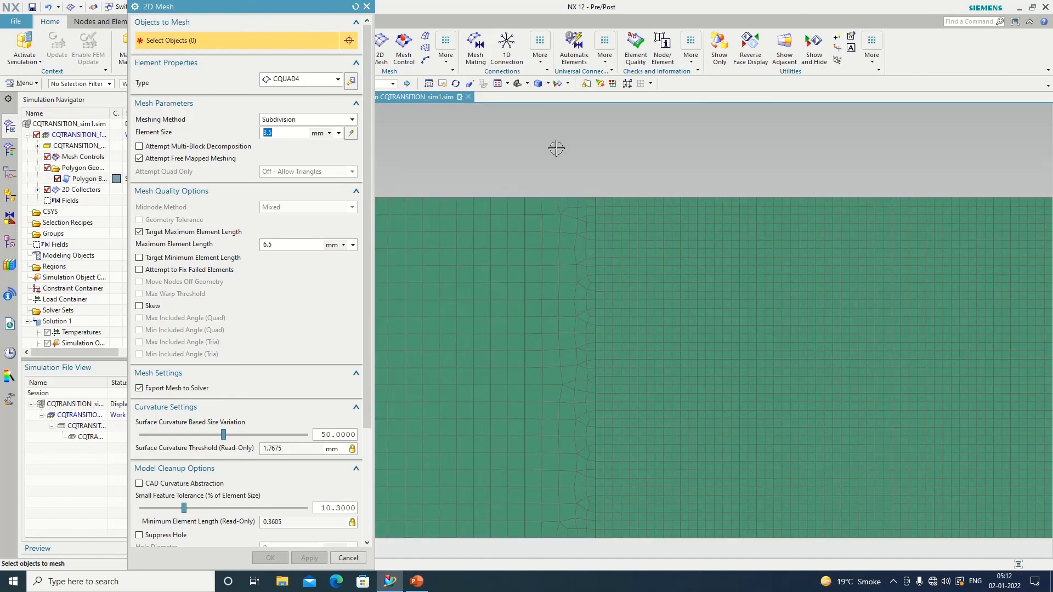
scroll(535, 154, "down", 1)
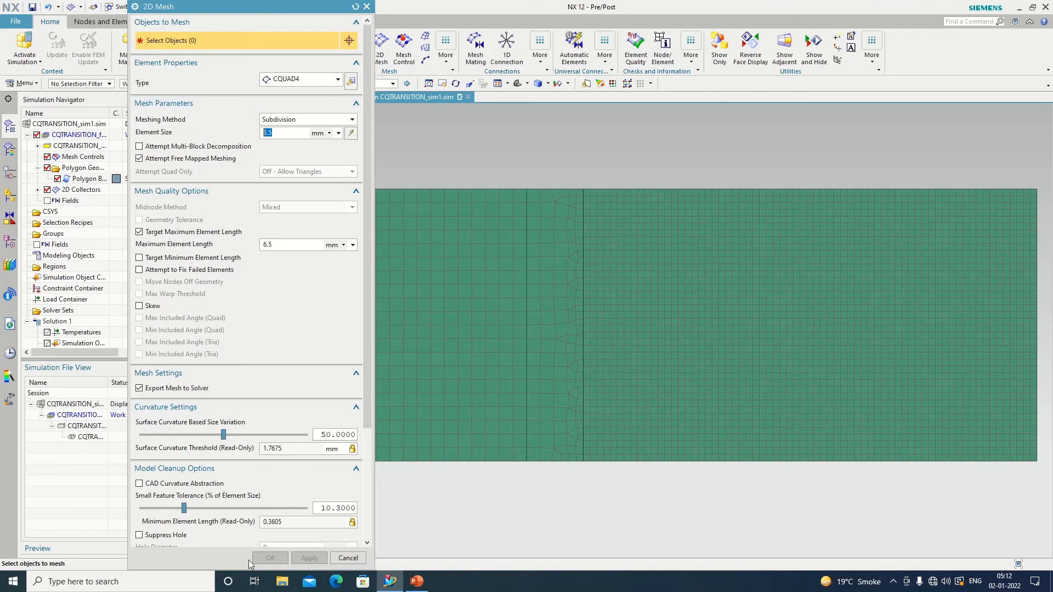
left_click(341, 558)
Reopen the transition strip's mesh under ThinShell(3) for editing
left_click(83, 182)
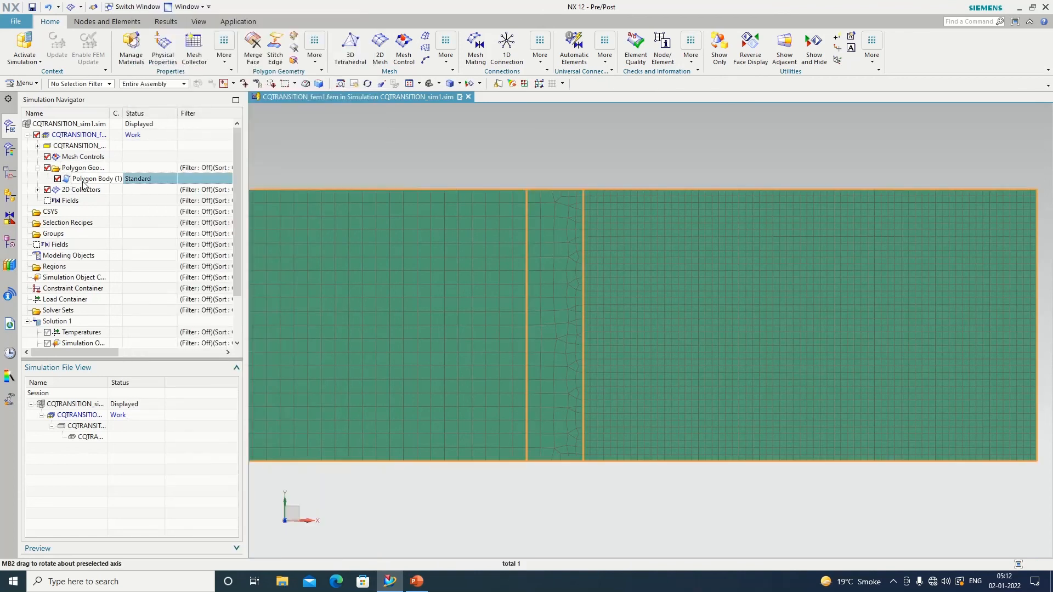
left_click(37, 189)
left_click(48, 223)
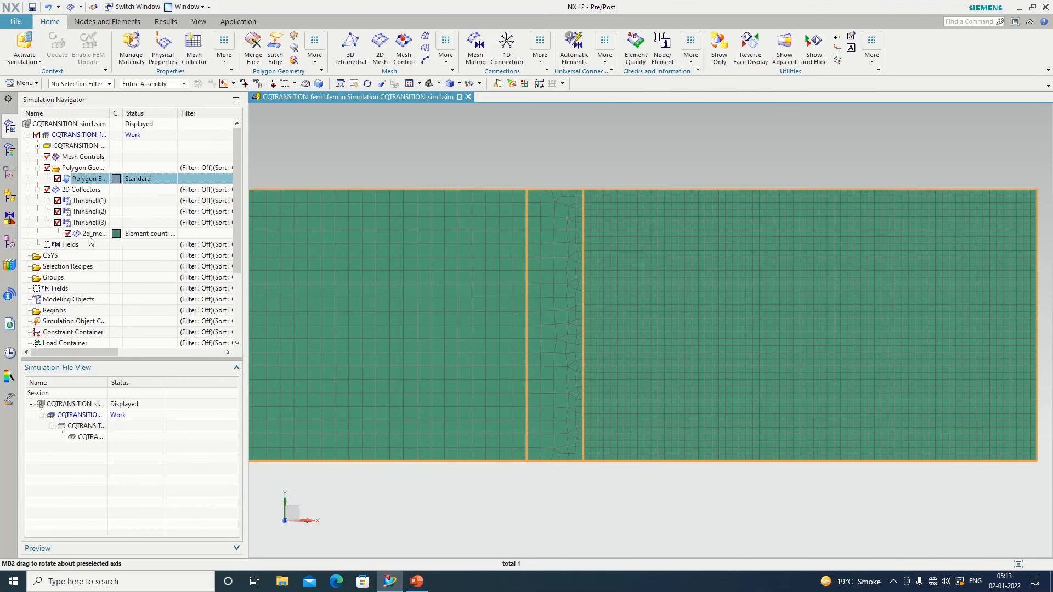
double_click(88, 233)
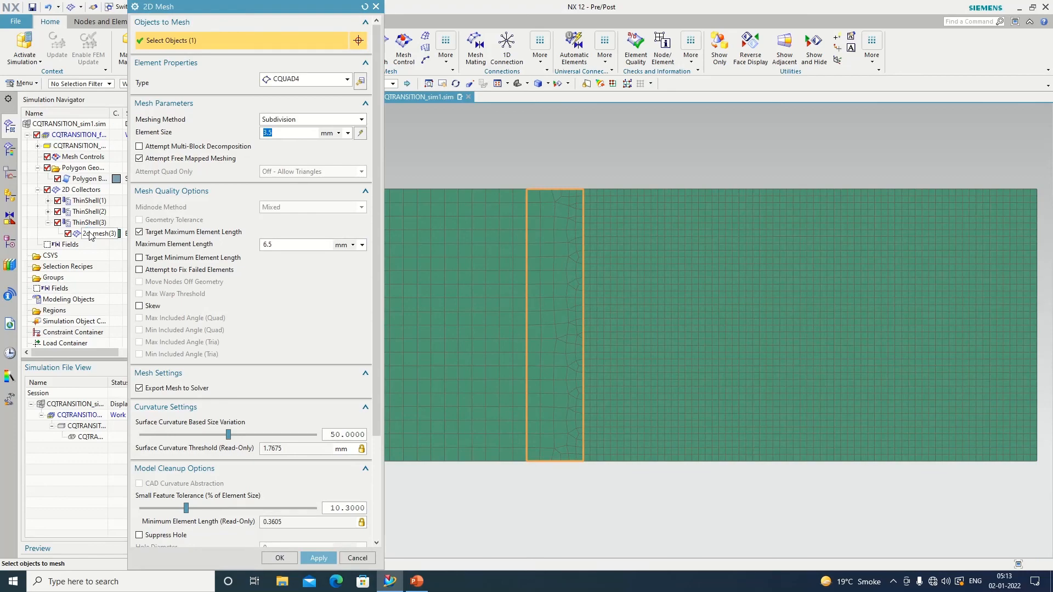